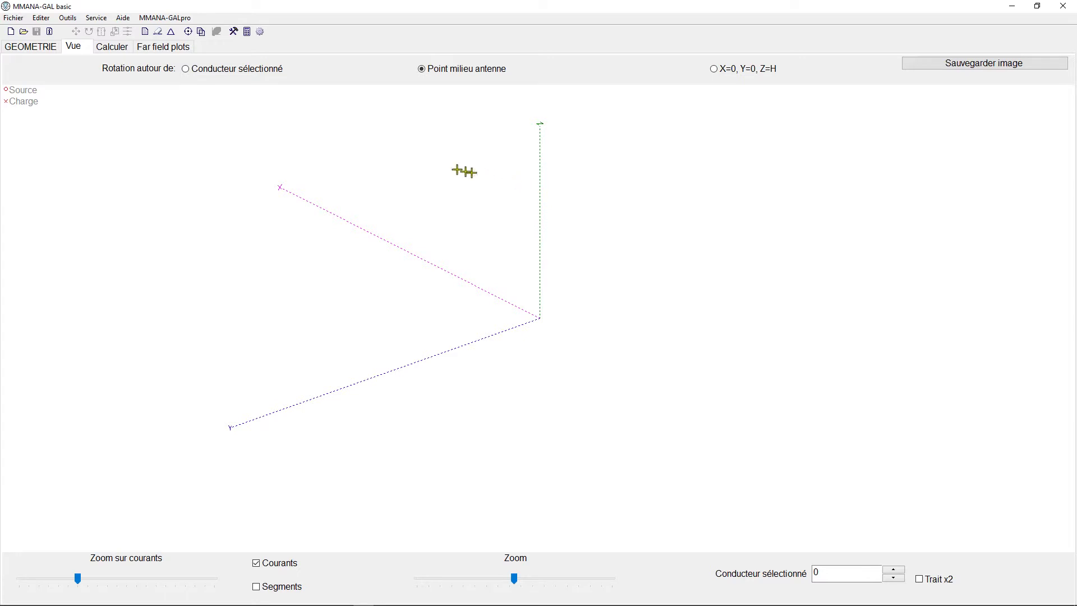
Step: Add a first conductor to the geometry table and set its start height Z1 to 7.5 m
click(40, 51)
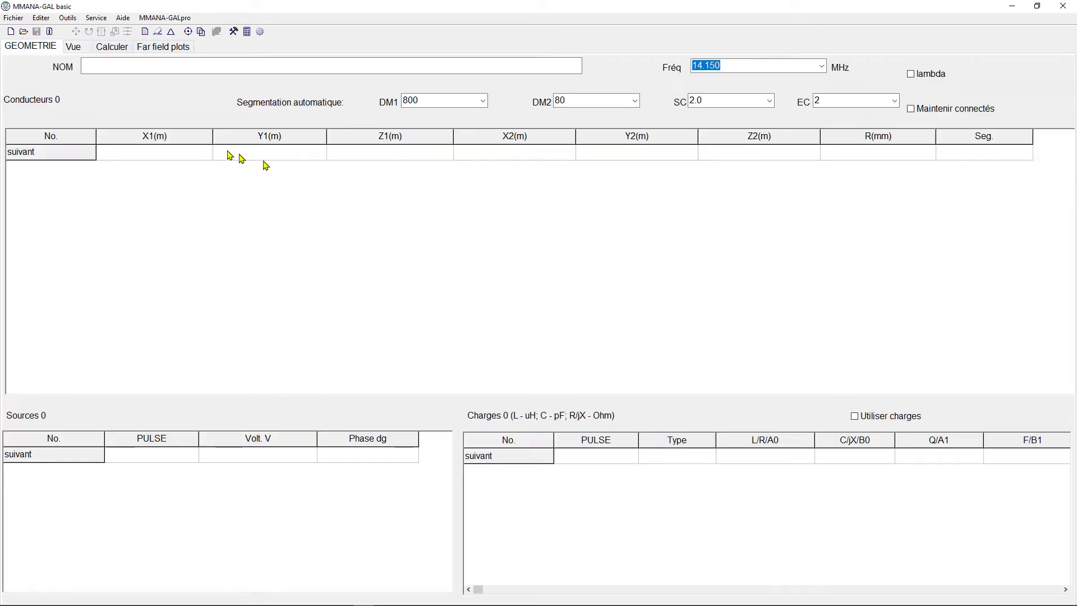
click(167, 154)
key(Return)
click(353, 157)
click(353, 154)
text(7)
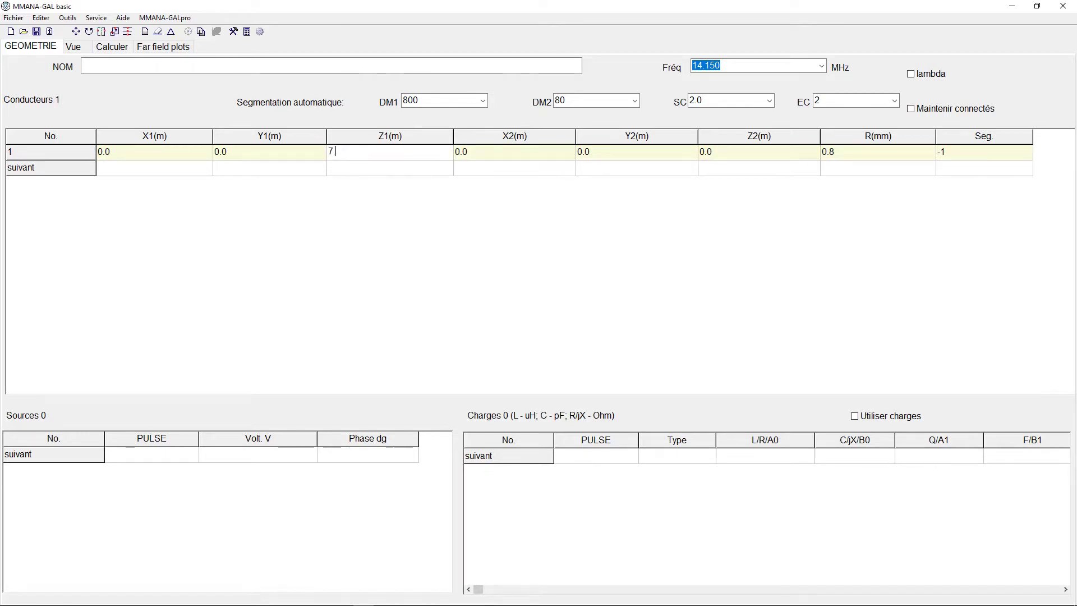
text(.5)
key(Return)
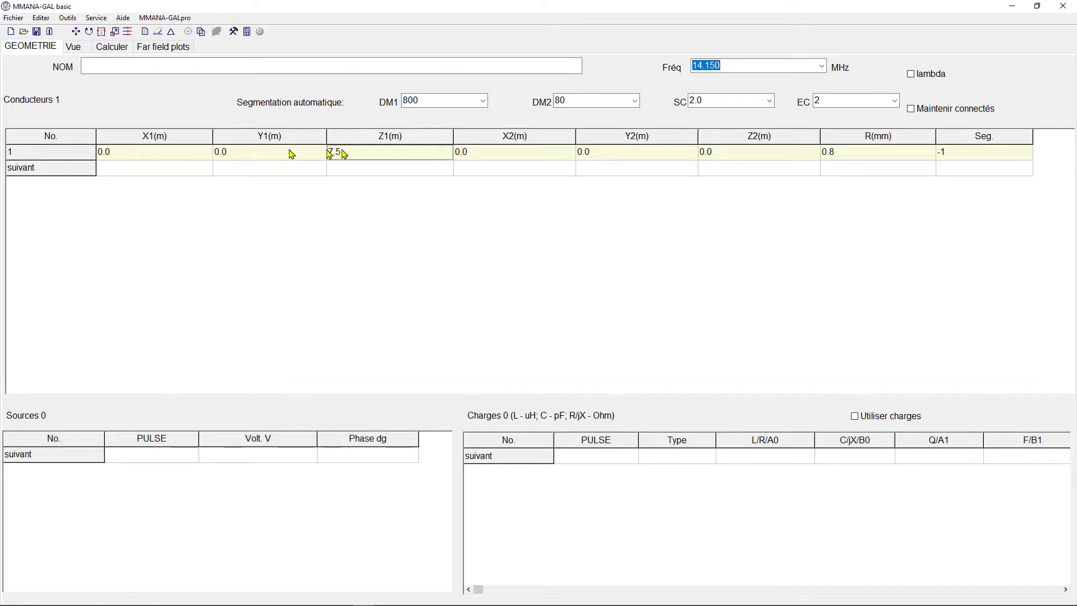
Step: Set the first conductor's end point to X2 = 10 m and Z2 = 7.5 m, and check the wire in 3D
click(483, 154)
click(483, 153)
text(10)
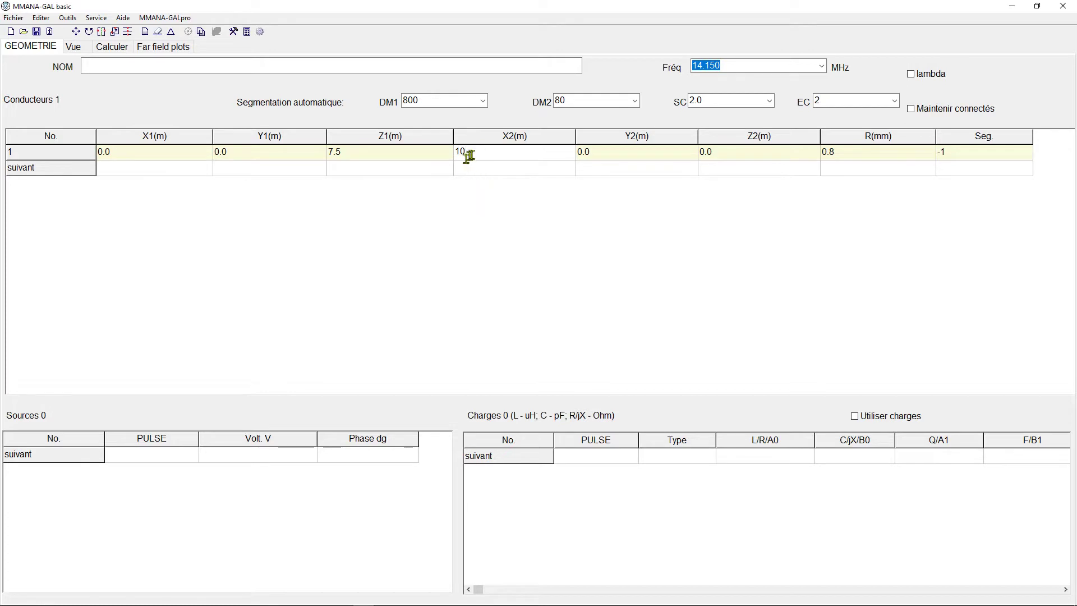
key(Return)
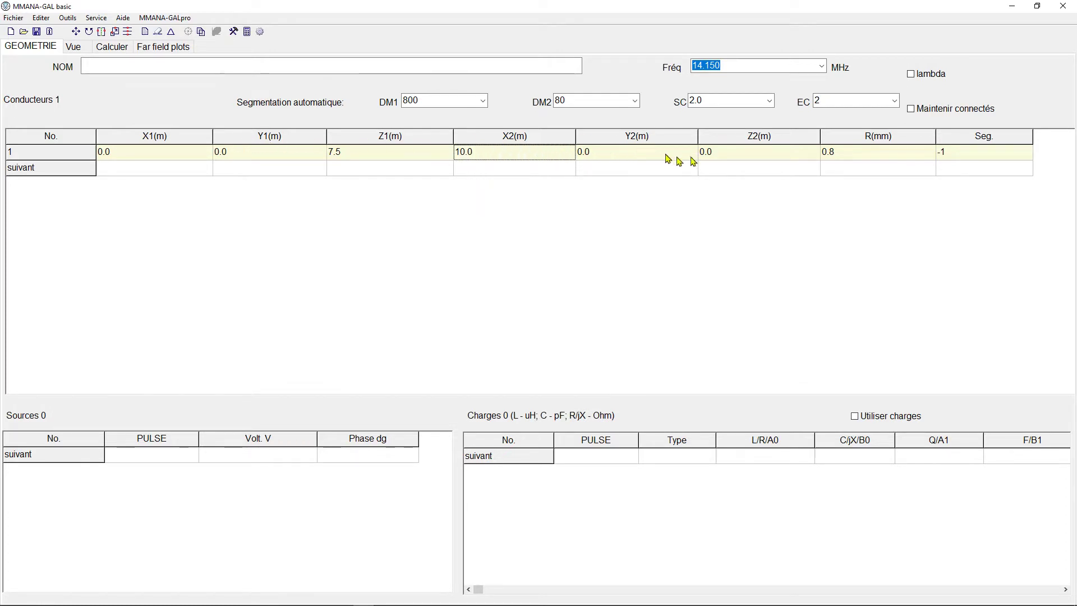
click(748, 155)
click(745, 154)
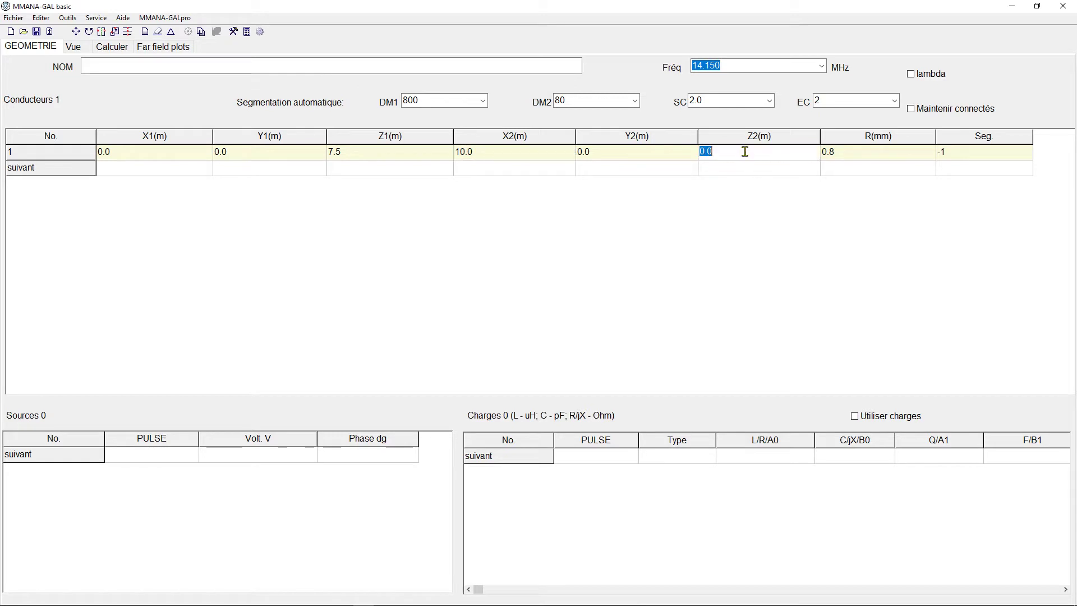
text(7.5)
key(Return)
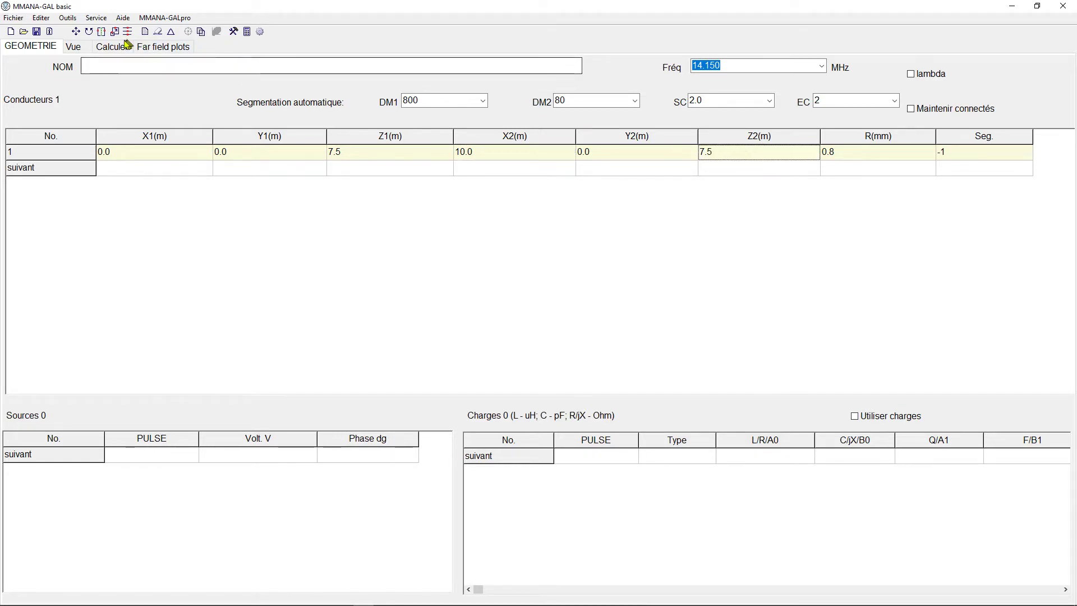
click(73, 46)
drag(464, 188, 429, 184)
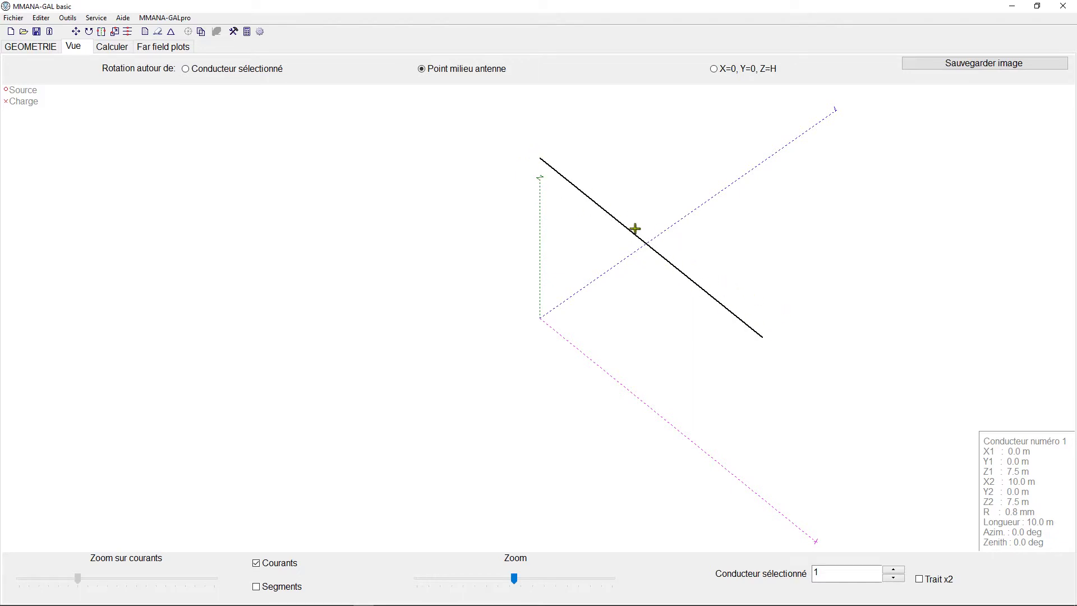
Step: Add a second conductor to the geometry table with X1 at 0 and start height Z1 at 7.5 m
click(108, 48)
click(35, 47)
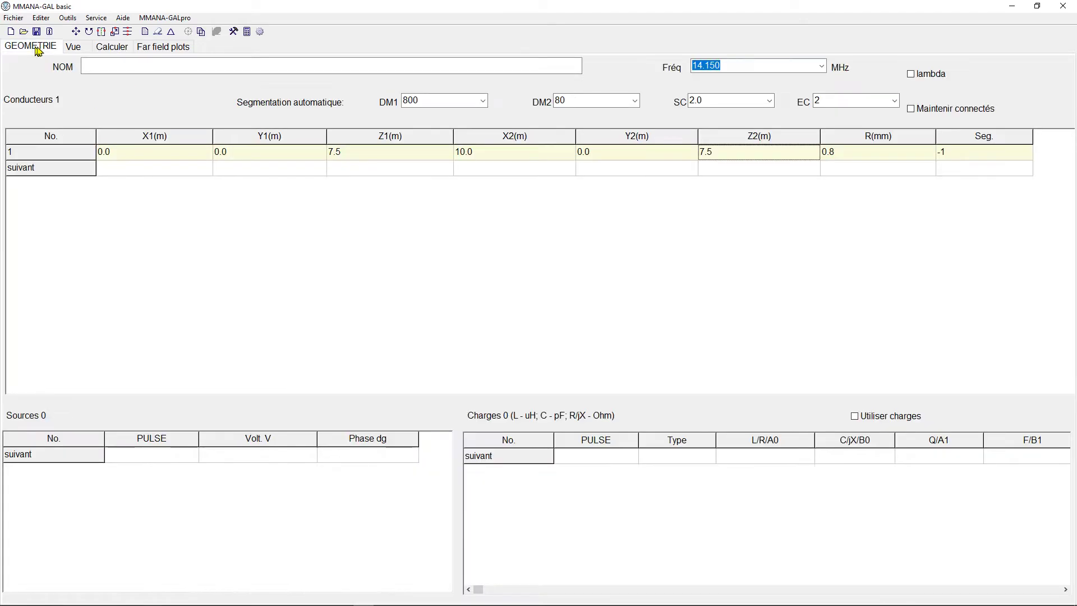
click(112, 169)
click(117, 167)
text(0)
key(Return)
click(355, 171)
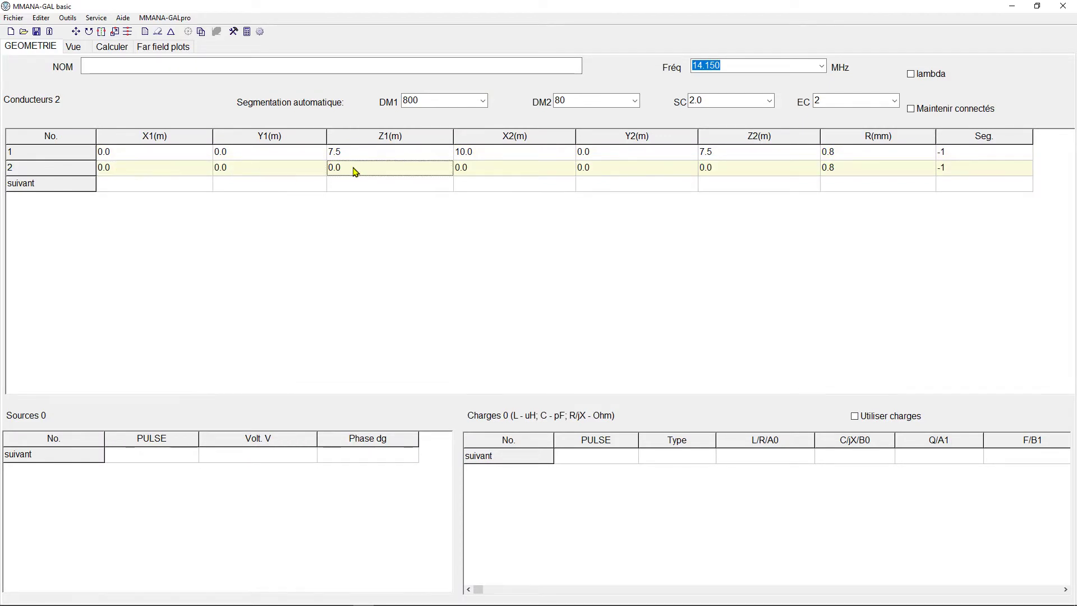
text(7.5)
key(Return)
Step: Set the second conductor's end point to X2 = -10 m and Z2 = 7.5 m
click(470, 168)
click(470, 167)
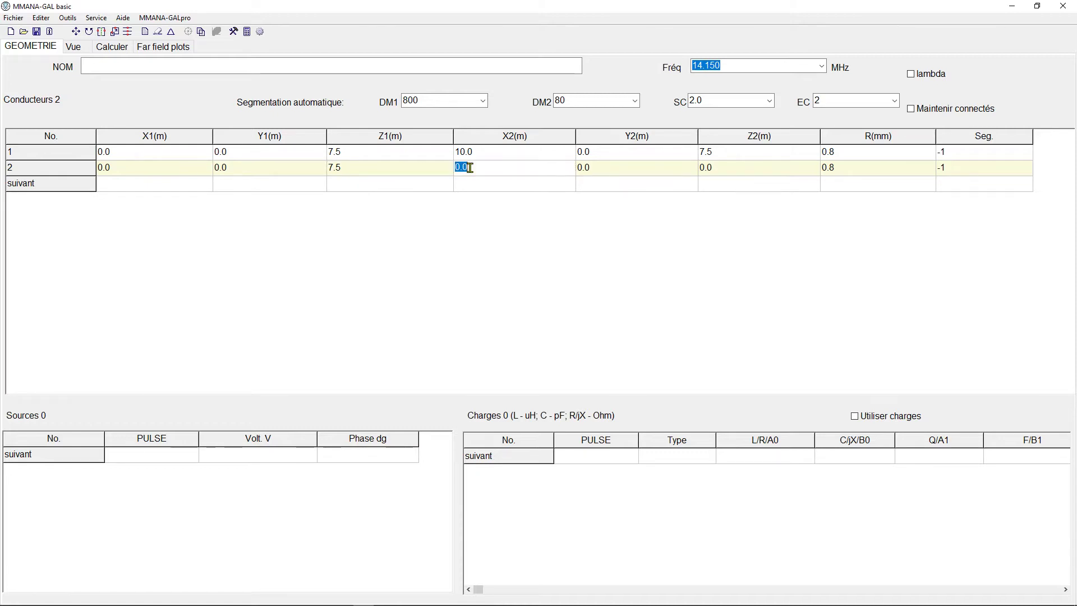
text(-10)
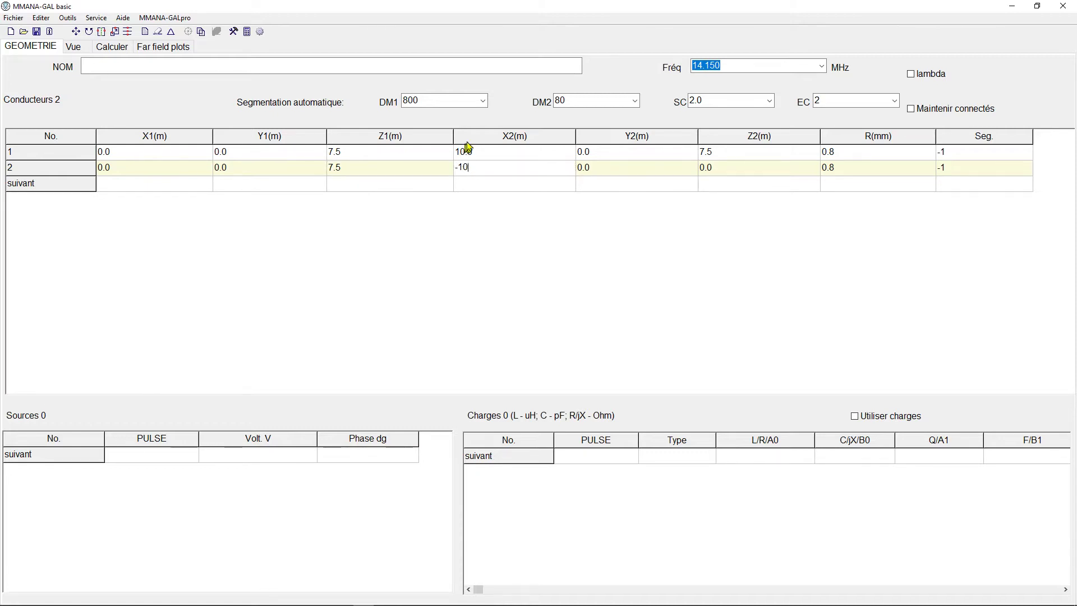
key(Return)
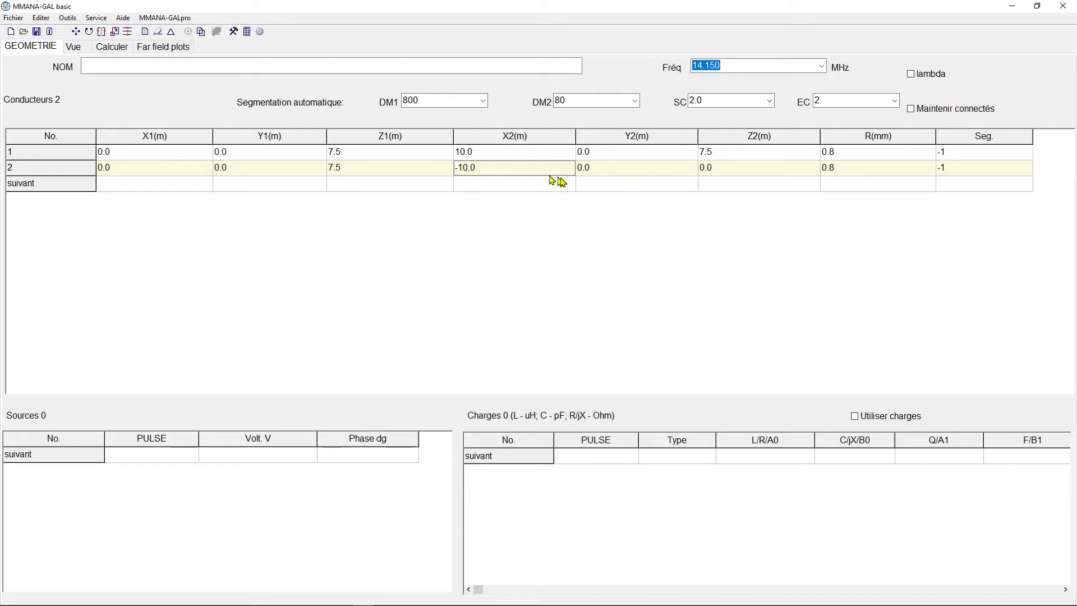
click(729, 168)
click(729, 168)
text(7.5)
key(Return)
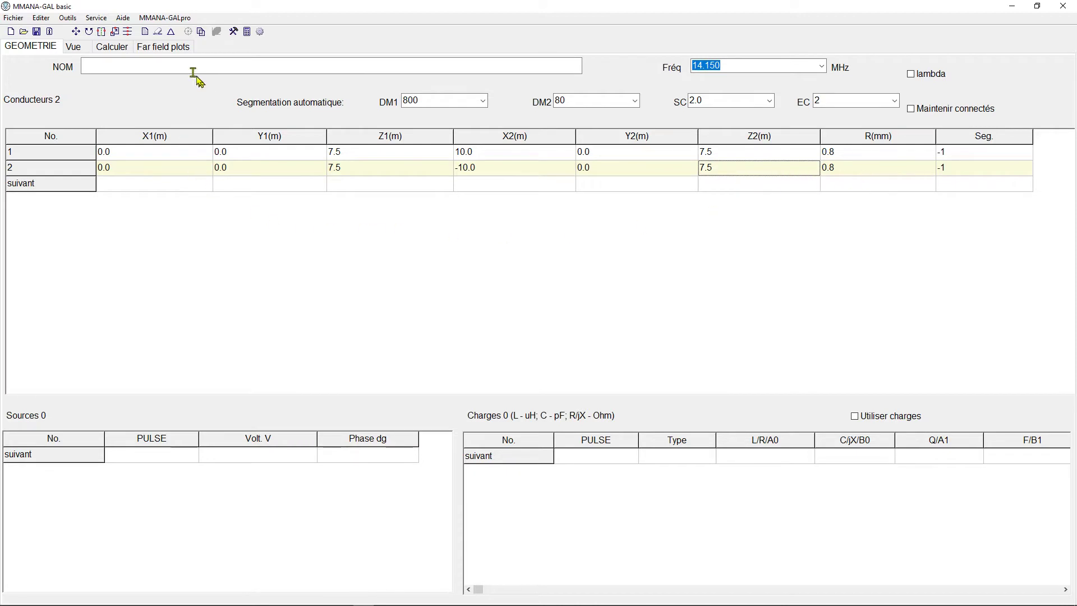
Step: Add a source at the start of conductor 2, where the two wires meet
click(73, 46)
drag(540, 250, 494, 257)
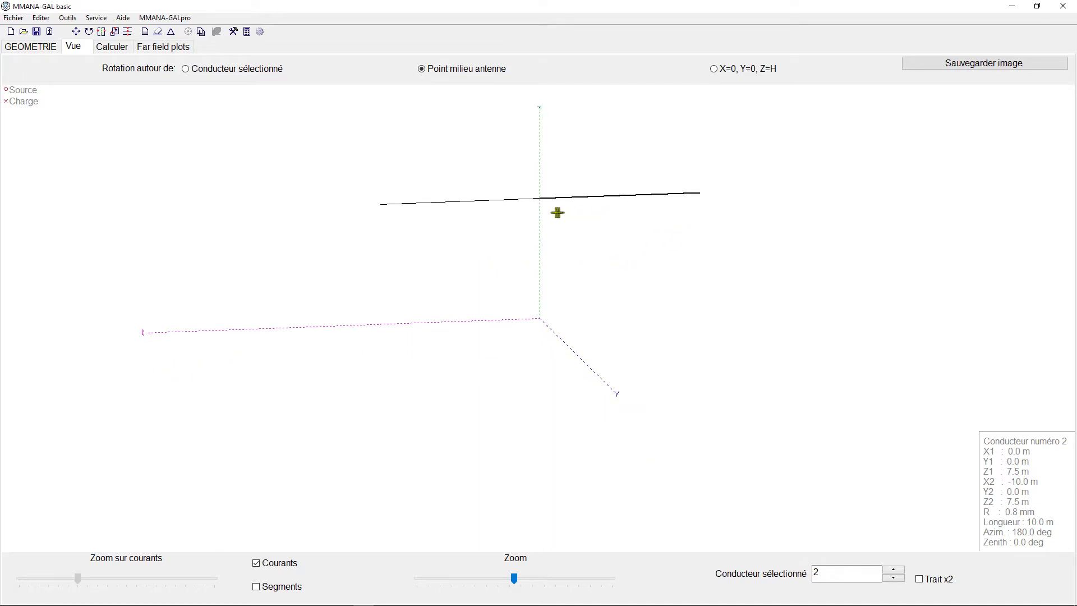
click(557, 200)
click(559, 199)
click(536, 198)
click(548, 199)
right_click(540, 198)
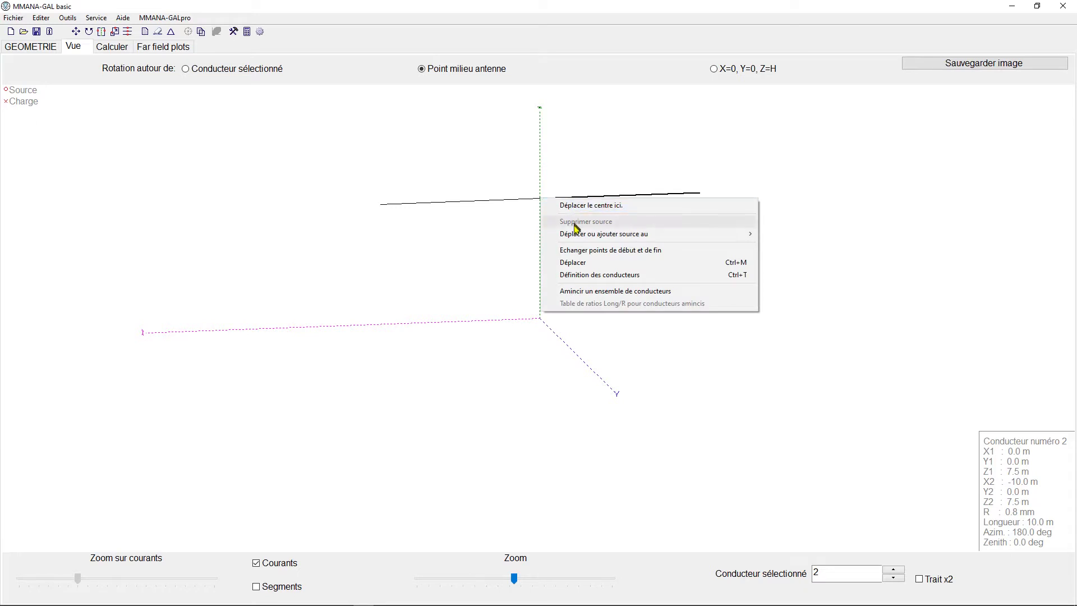
mouse_move(578, 237)
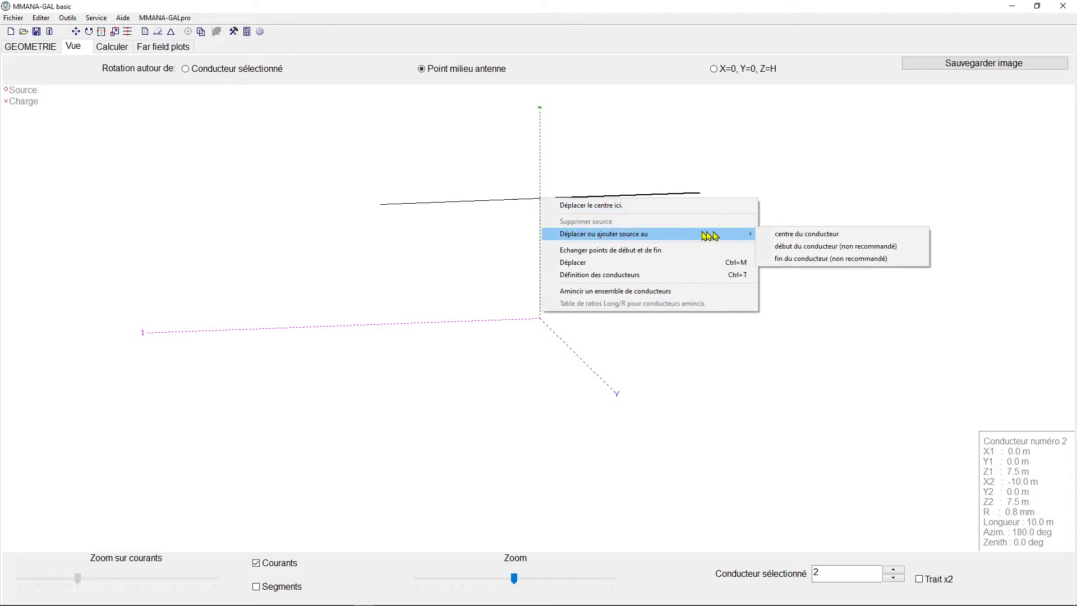
click(788, 247)
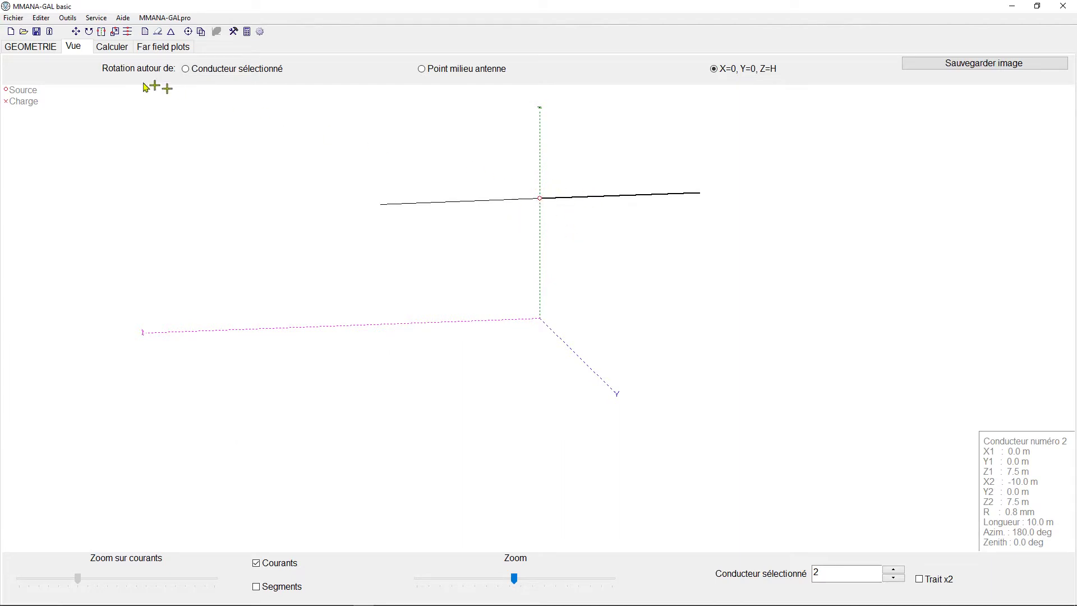
Step: Save the antenna model as antenne-test in the MMANA-GALBasic3 folder
click(14, 18)
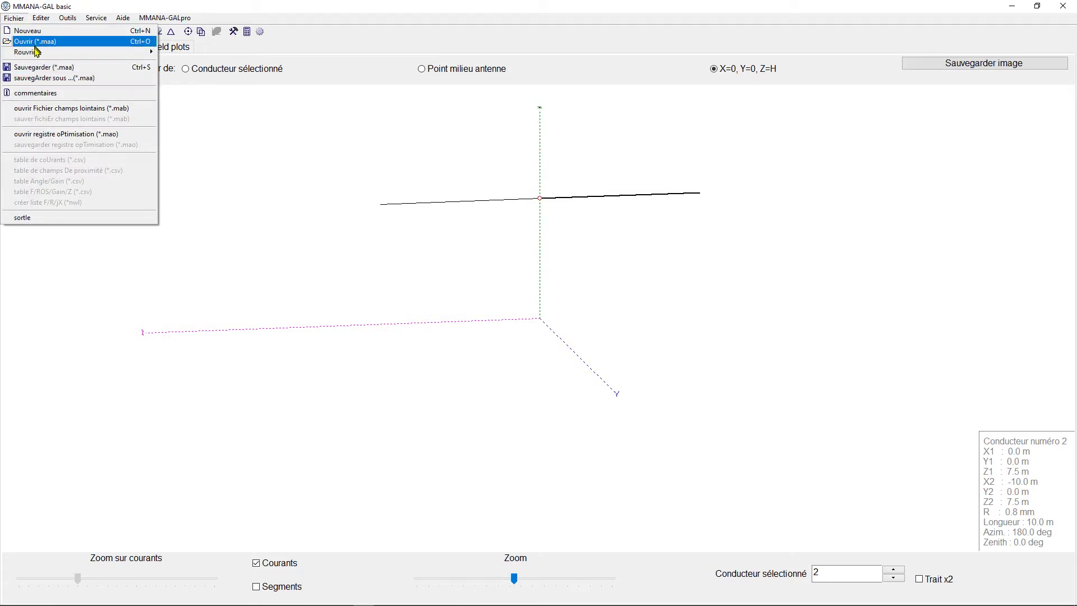
click(37, 68)
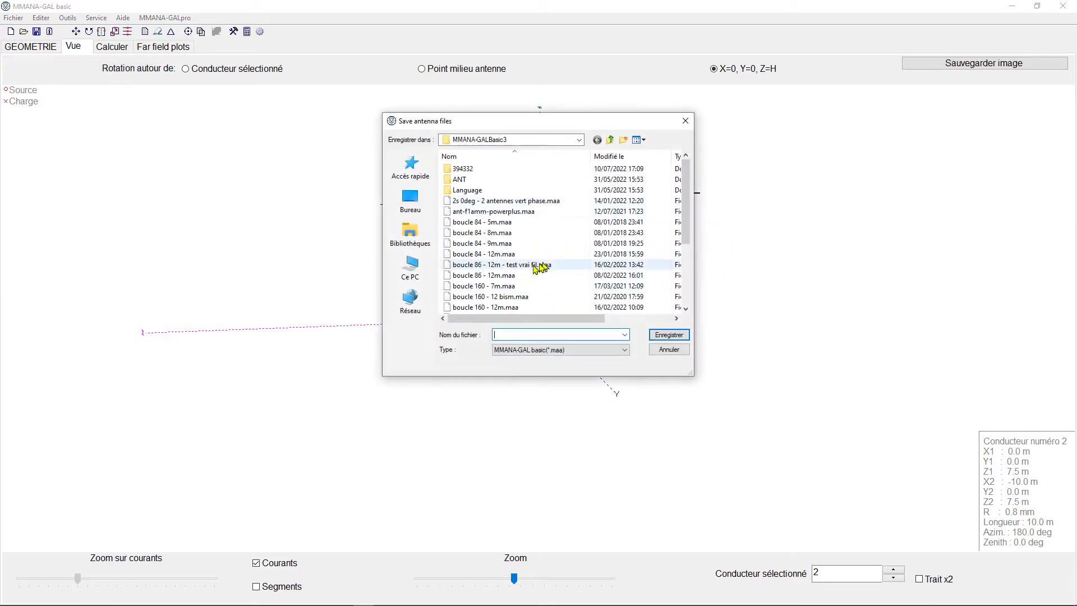
text(ant)
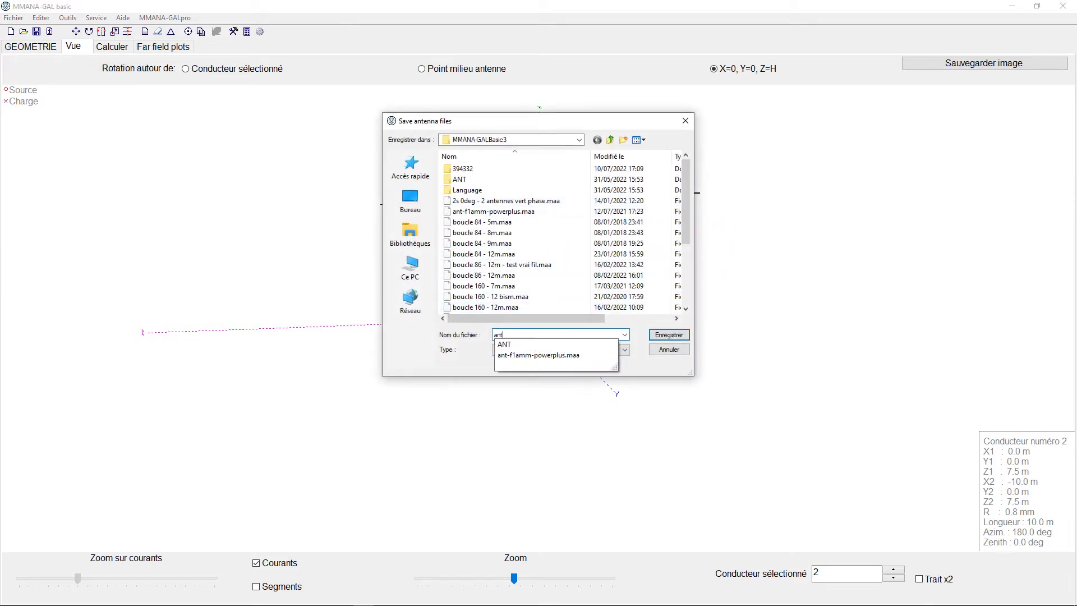
text(enne-test)
click(668, 337)
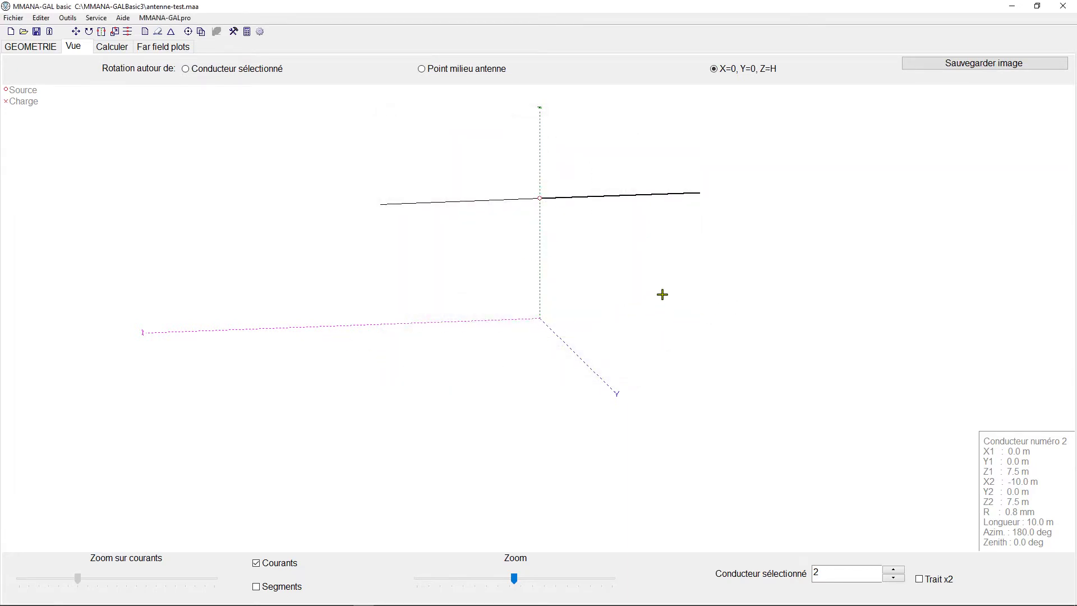
Step: Start a new blank antenna model, then reopen the saved file antenne-test.maa
click(10, 31)
click(14, 17)
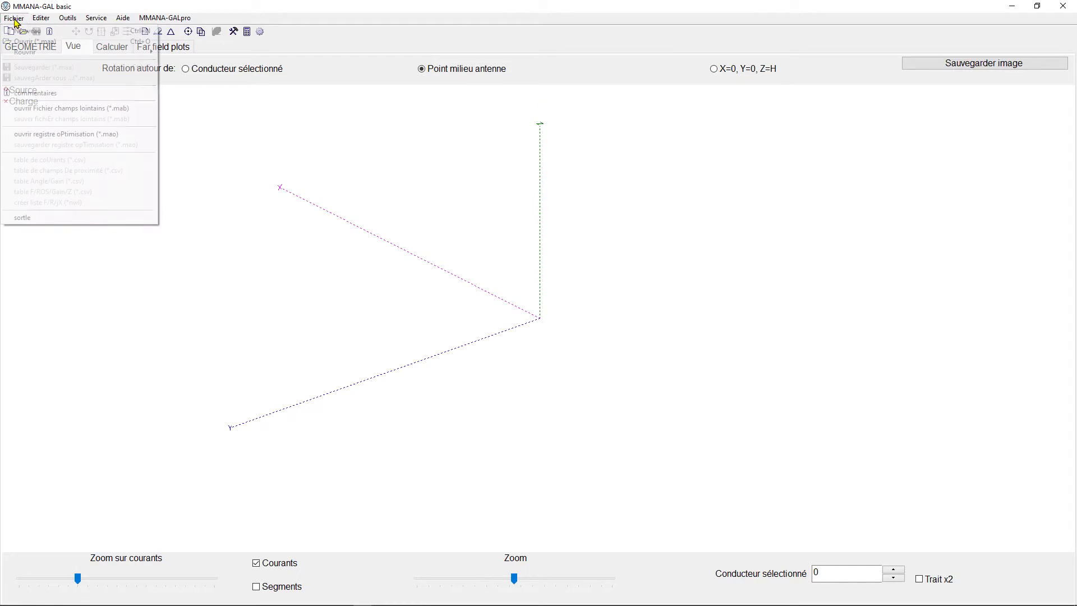
click(34, 41)
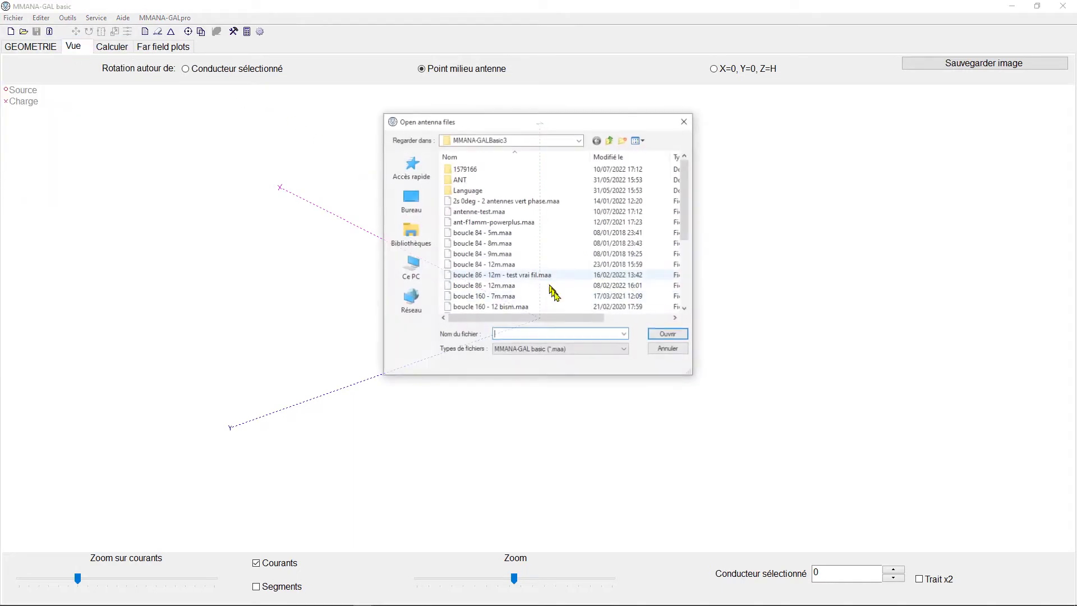
double_click(461, 211)
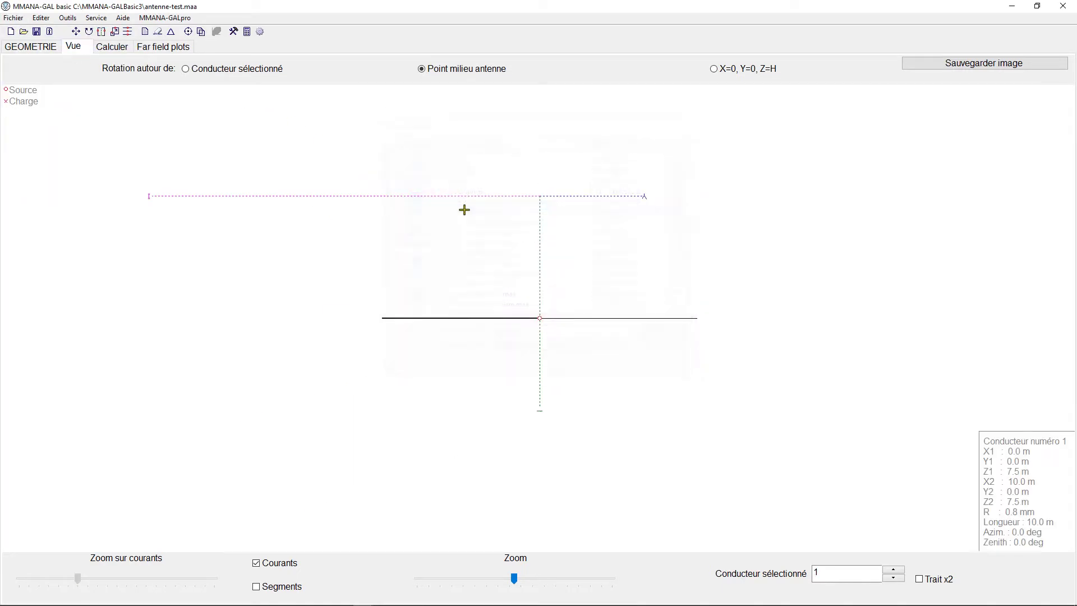
drag(659, 277, 625, 296)
drag(779, 276, 776, 269)
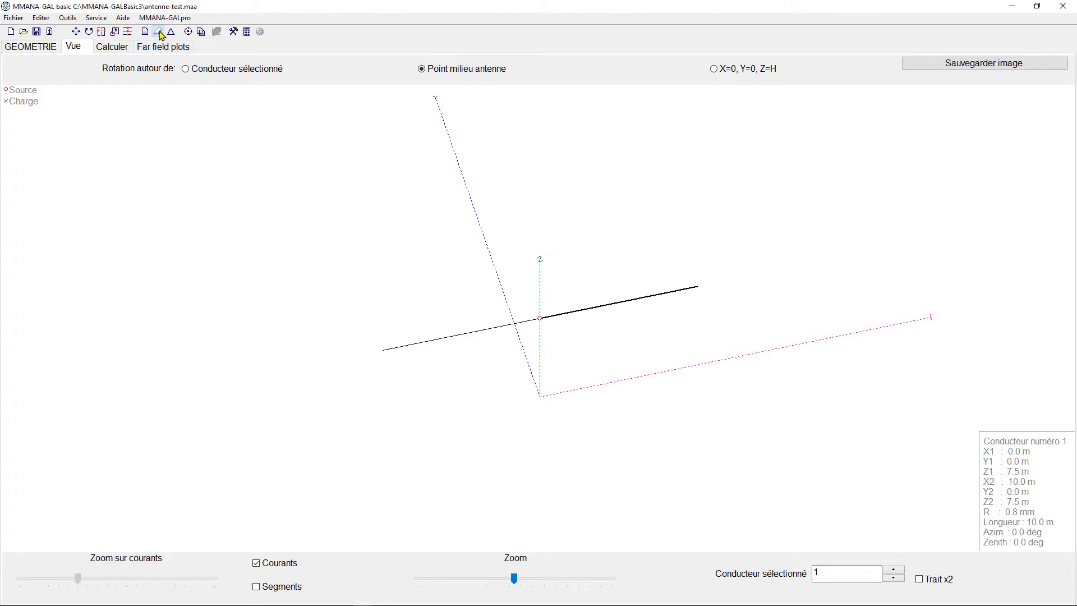
Step: In the XZ projection of the wire editor, move the outer end of wire 1 to X = 9 m, Z = 3 m
click(159, 32)
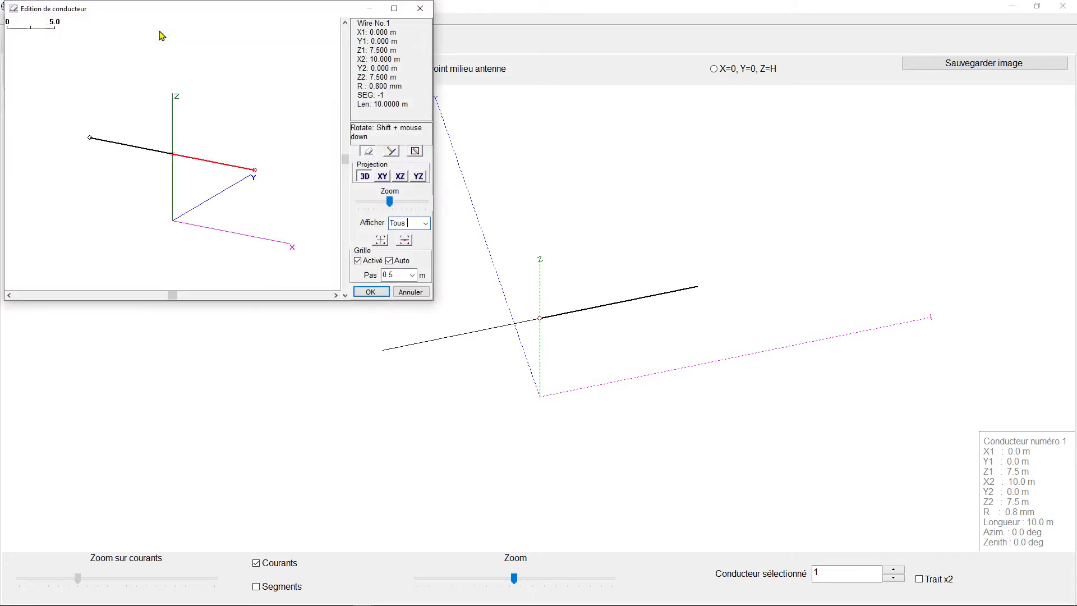
click(294, 211)
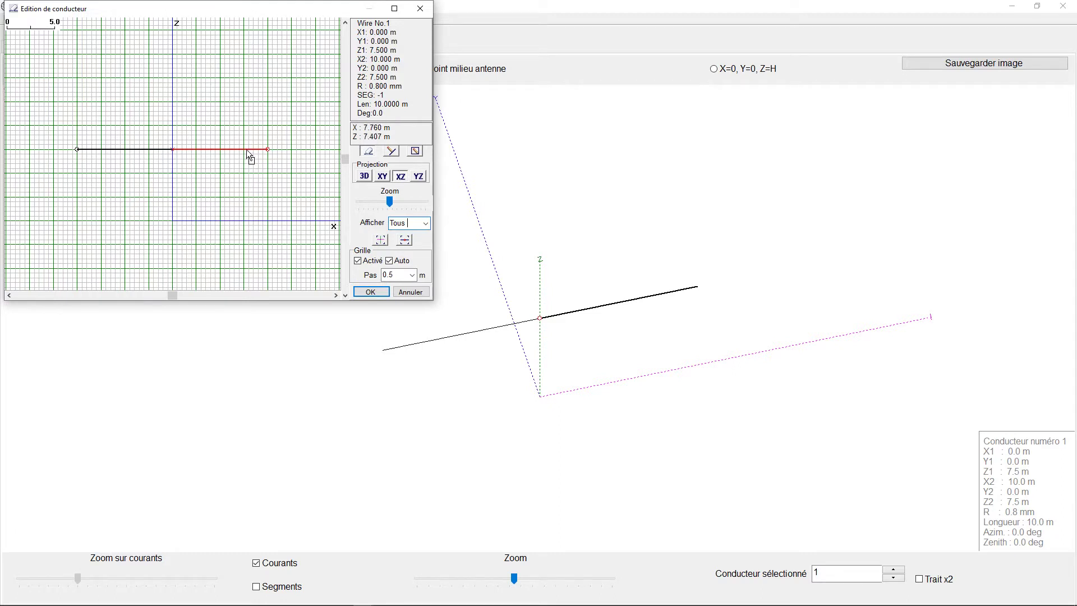
click(145, 151)
click(200, 151)
drag(268, 149, 256, 195)
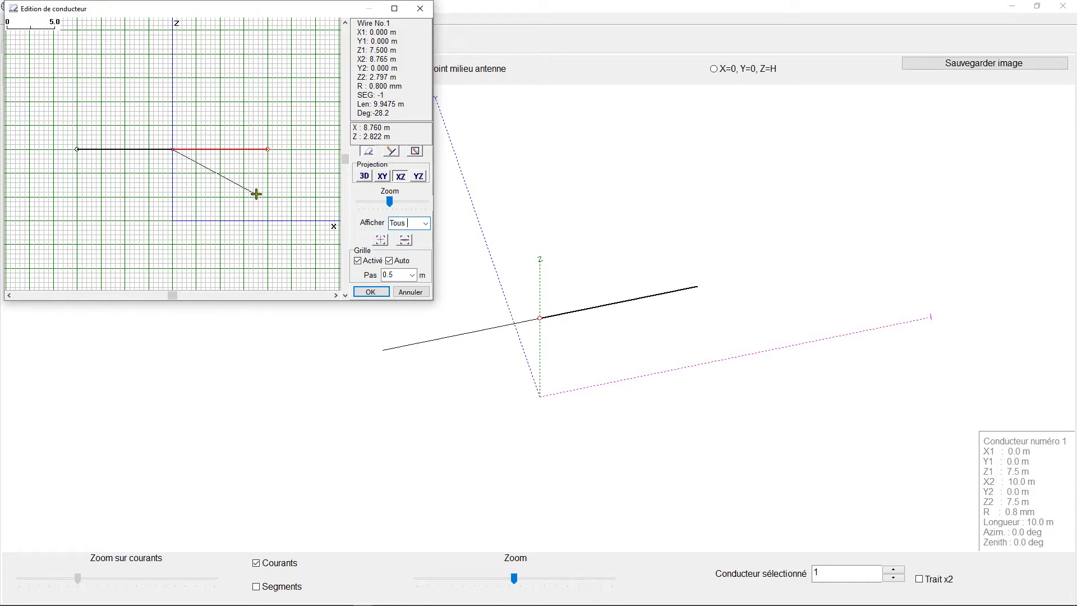
drag(257, 194, 259, 191)
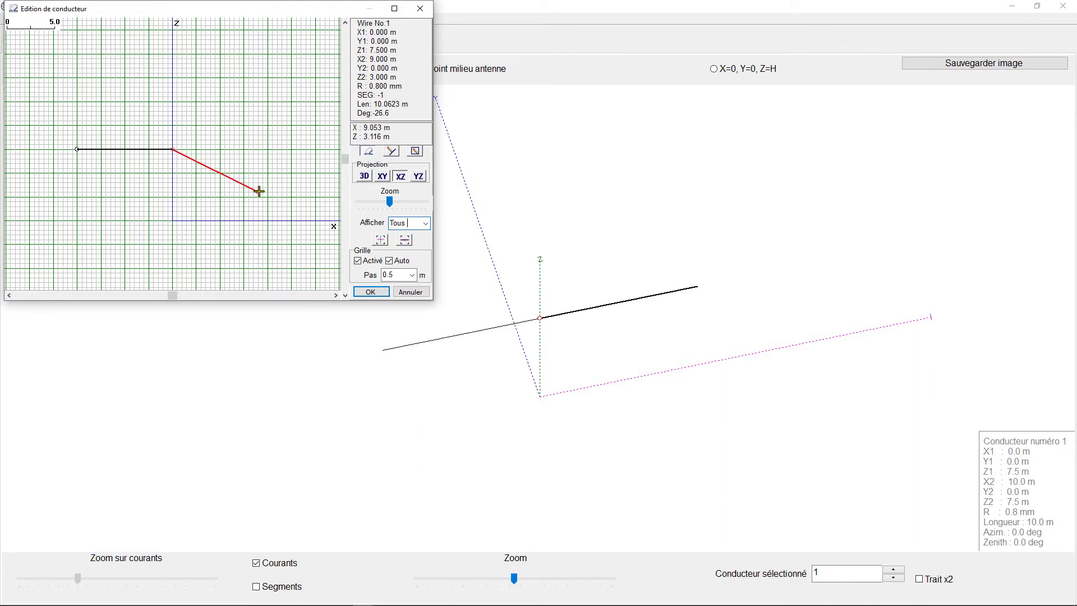
Step: Move the outer end of wire 2 to X = -9 m, Z = 3 m, mirroring the other arm
click(89, 150)
drag(76, 150, 87, 190)
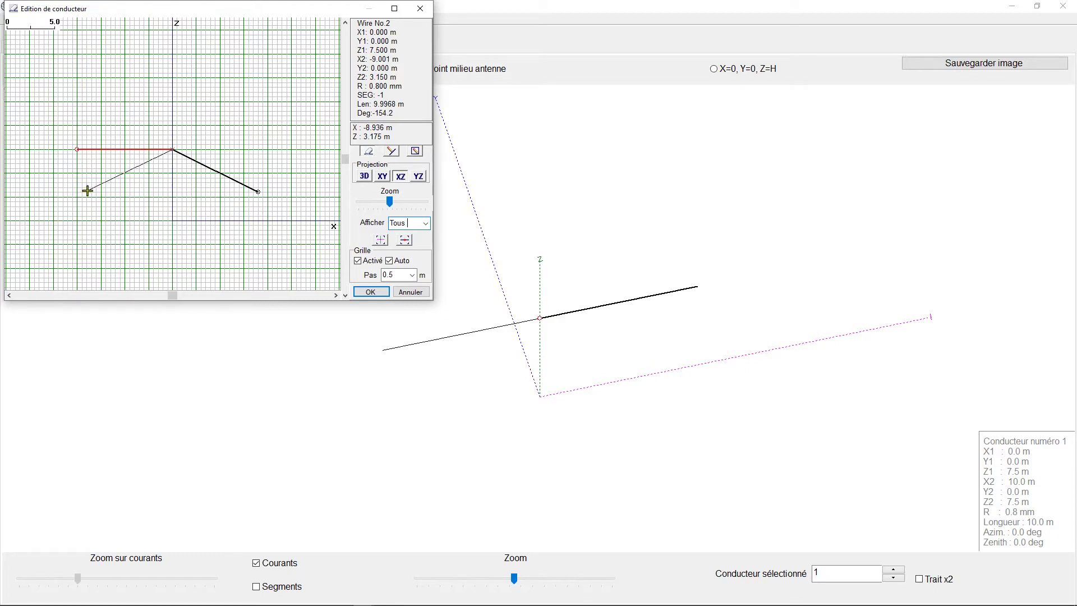
drag(87, 190, 87, 192)
drag(88, 191, 89, 192)
drag(89, 192, 87, 192)
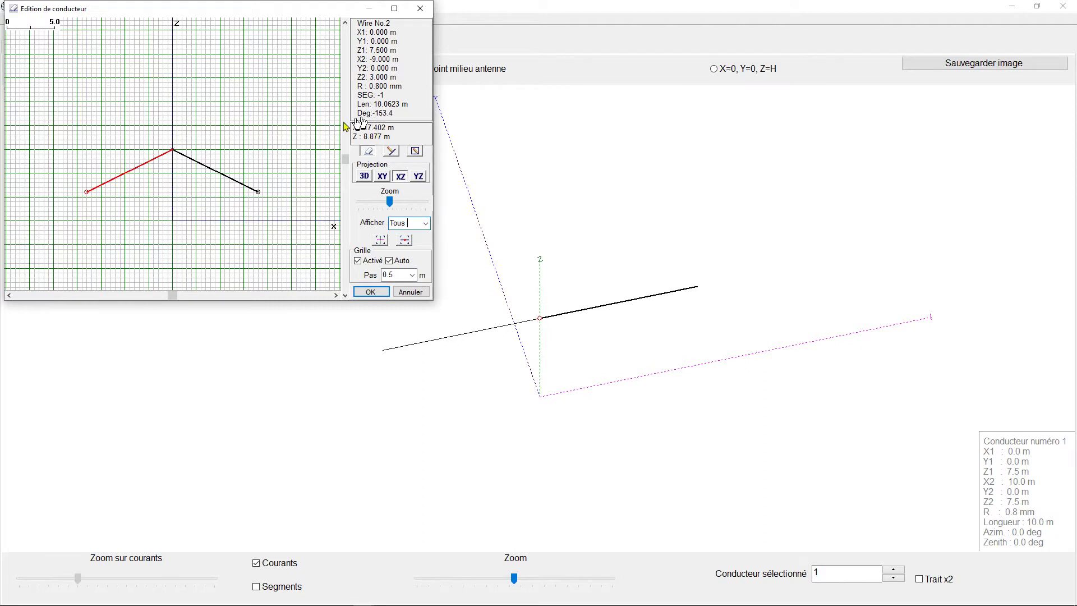
Step: Select wire 1, apply the wire edits to the model and inspect the inverted-V shape in 3D
click(216, 174)
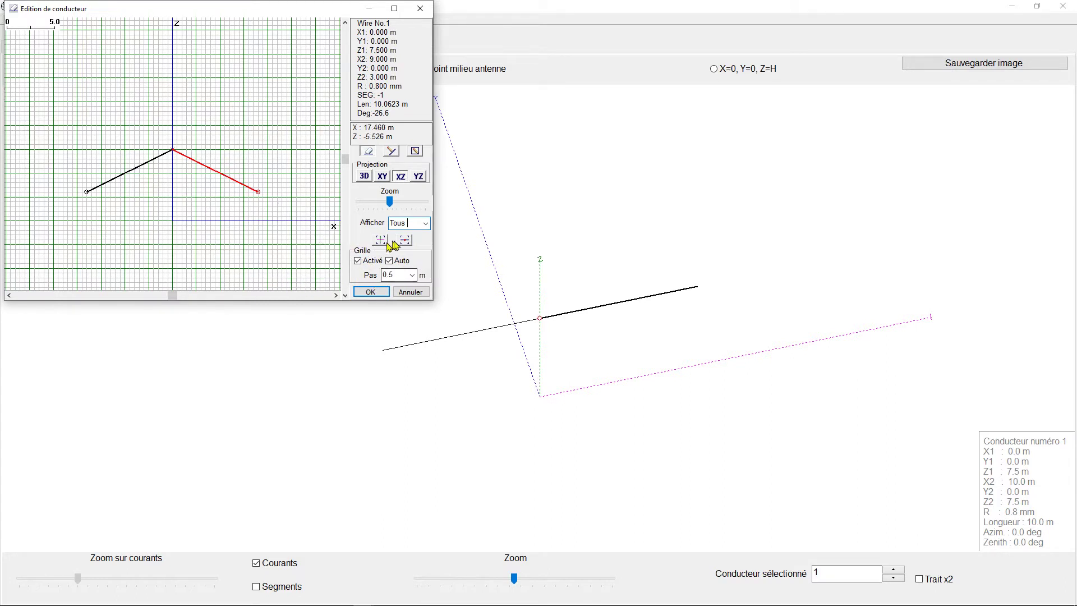
click(374, 283)
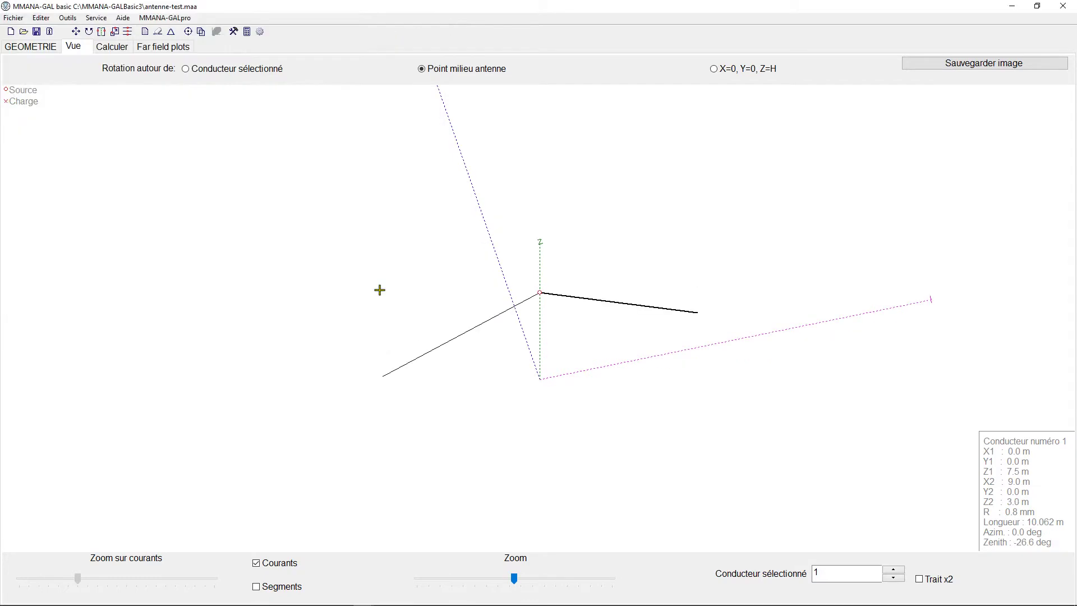
drag(495, 336, 532, 344)
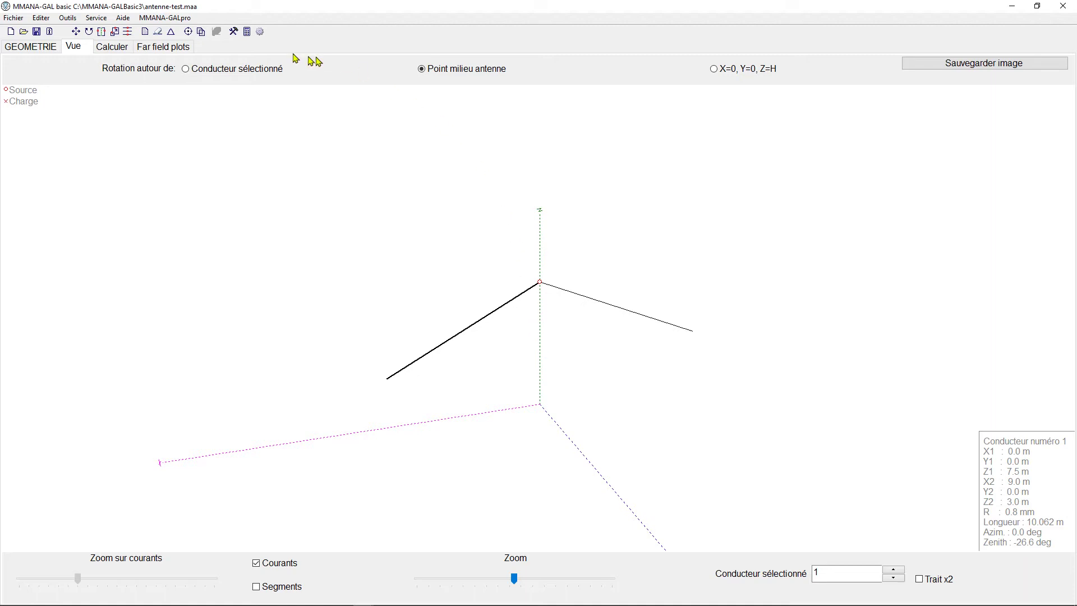
Step: Set the inverted V's calculation frequency to 7.100 MHz and run the calculation
click(106, 49)
click(148, 103)
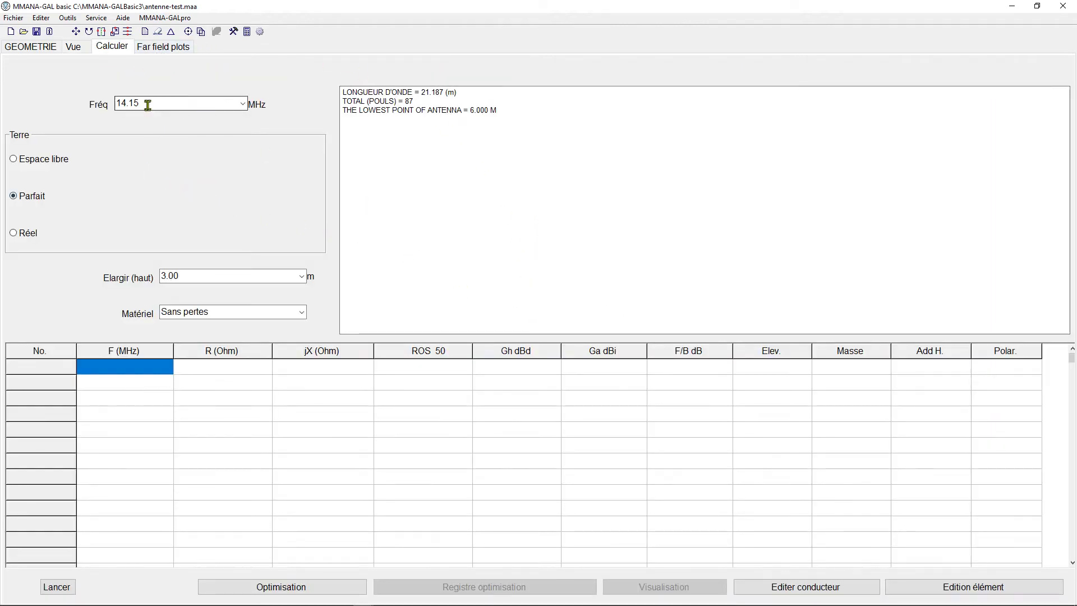
text(7.1)
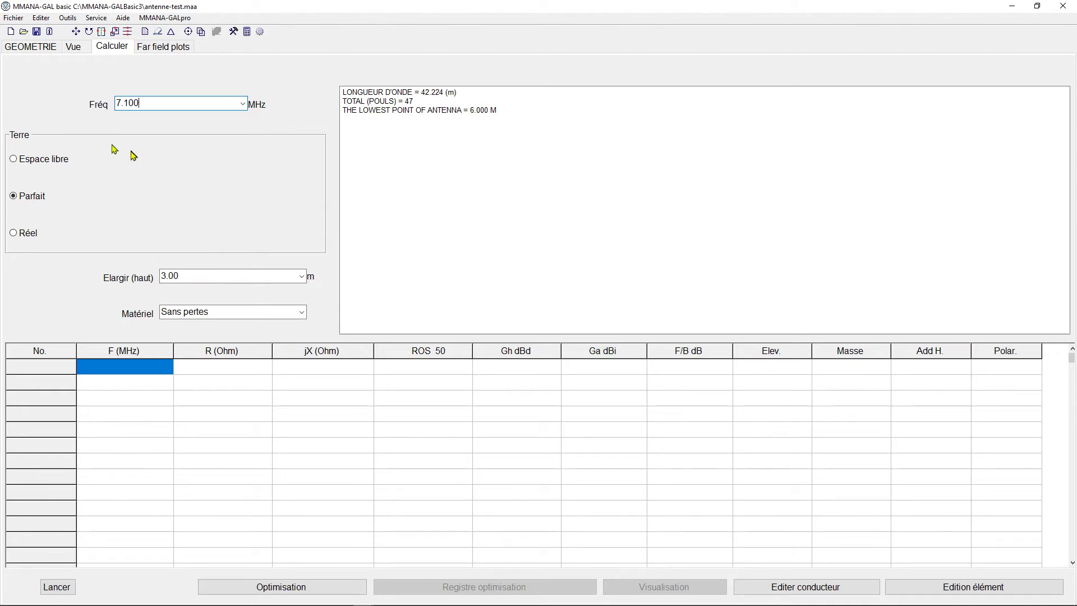
click(67, 587)
click(67, 587)
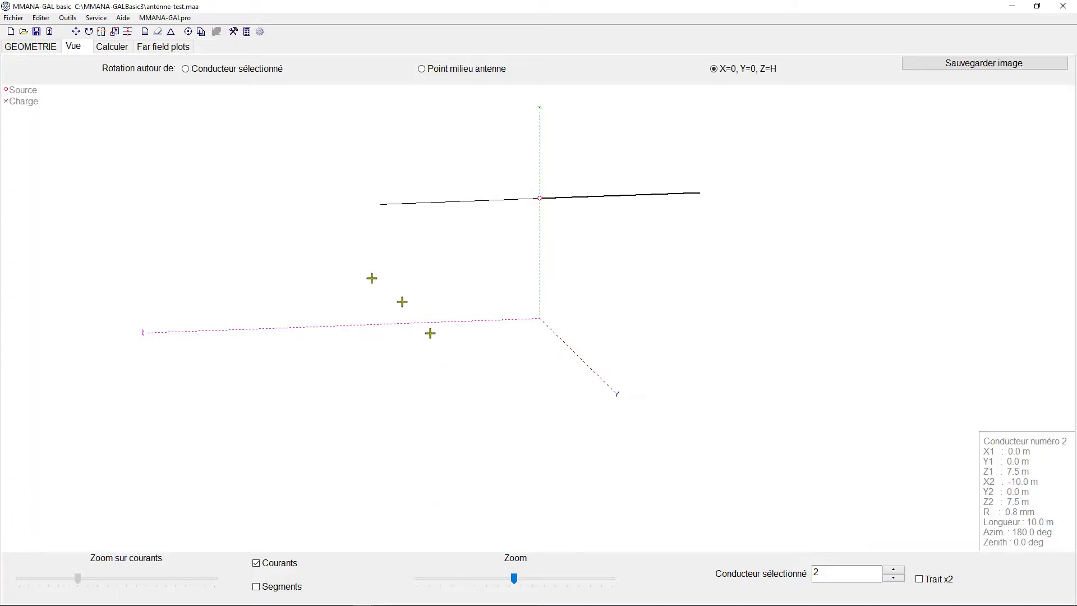
Step: In the horizontal dipole model, set the calculation frequency to 7.100 MHz and run the calculation for comparison
click(115, 47)
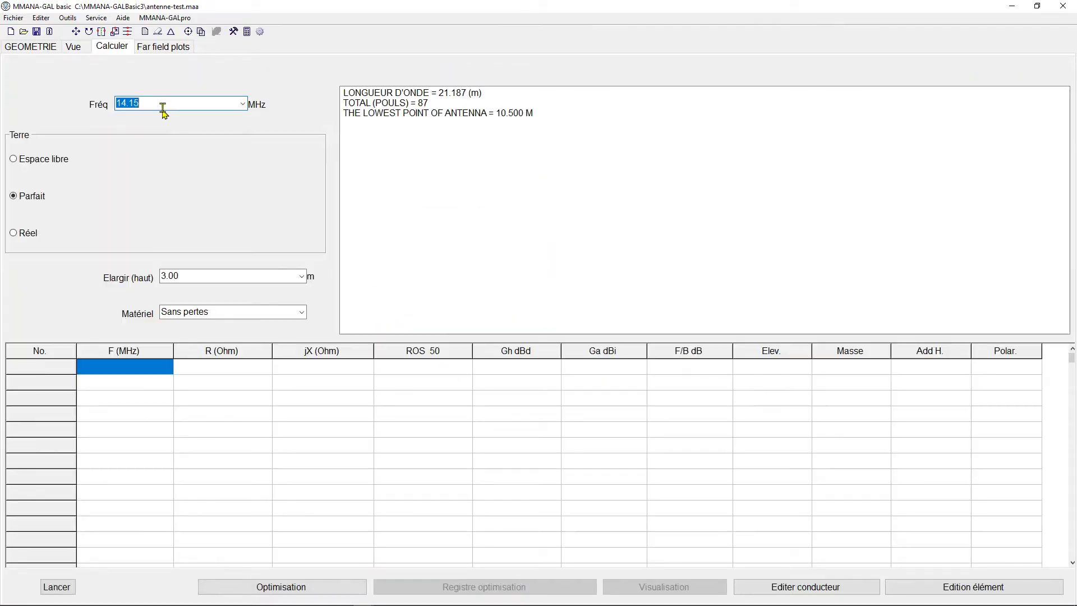
text(7.100)
click(72, 588)
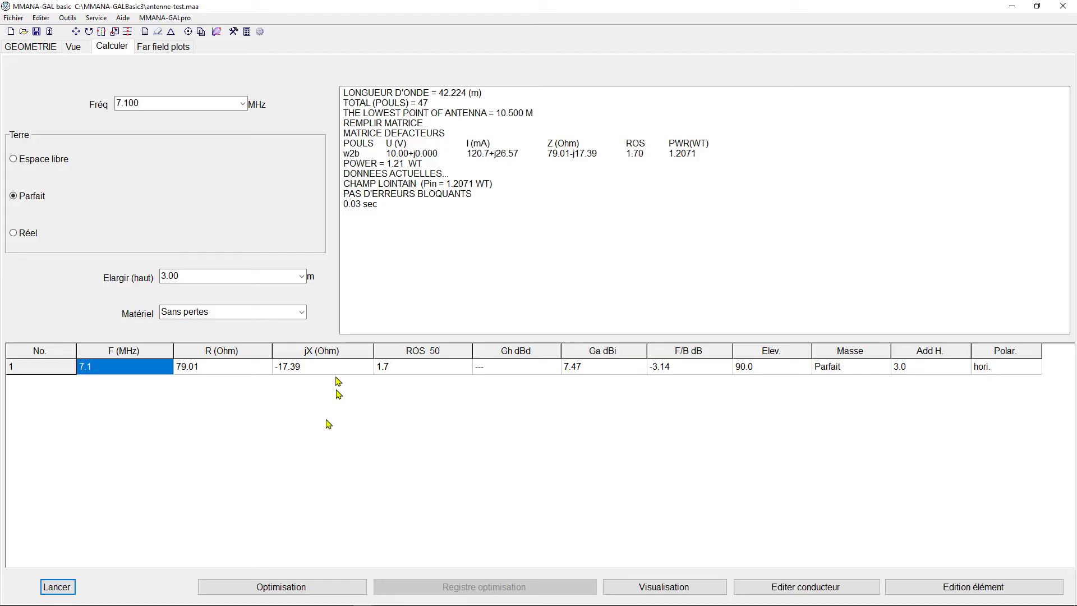
Step: Display the far-field plots of the horizontal dipole and the inverted V, and set the elevation angle to 20 degrees for both
click(156, 50)
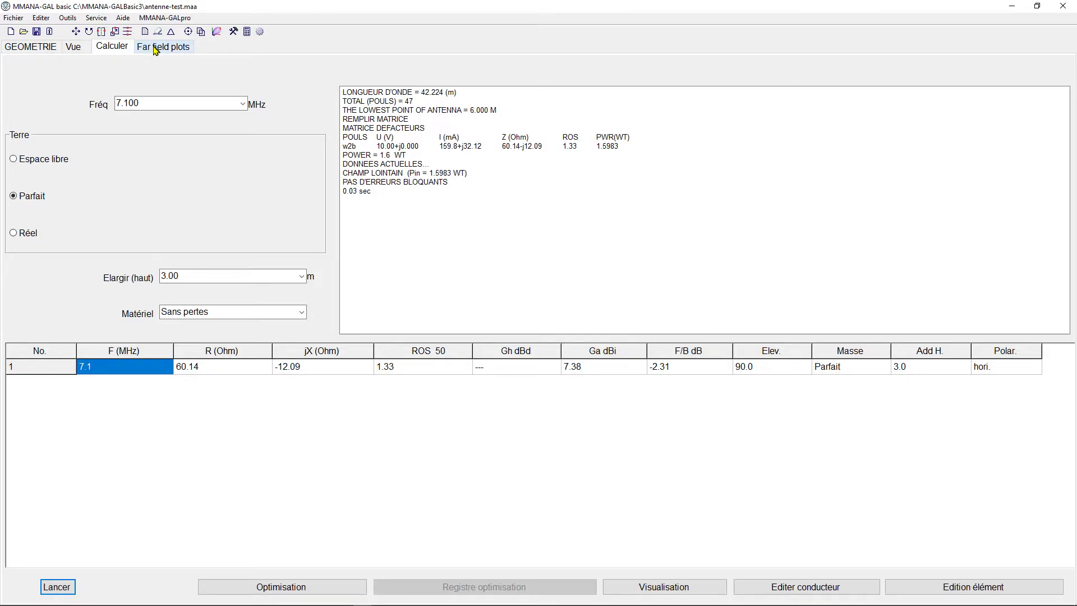
click(172, 49)
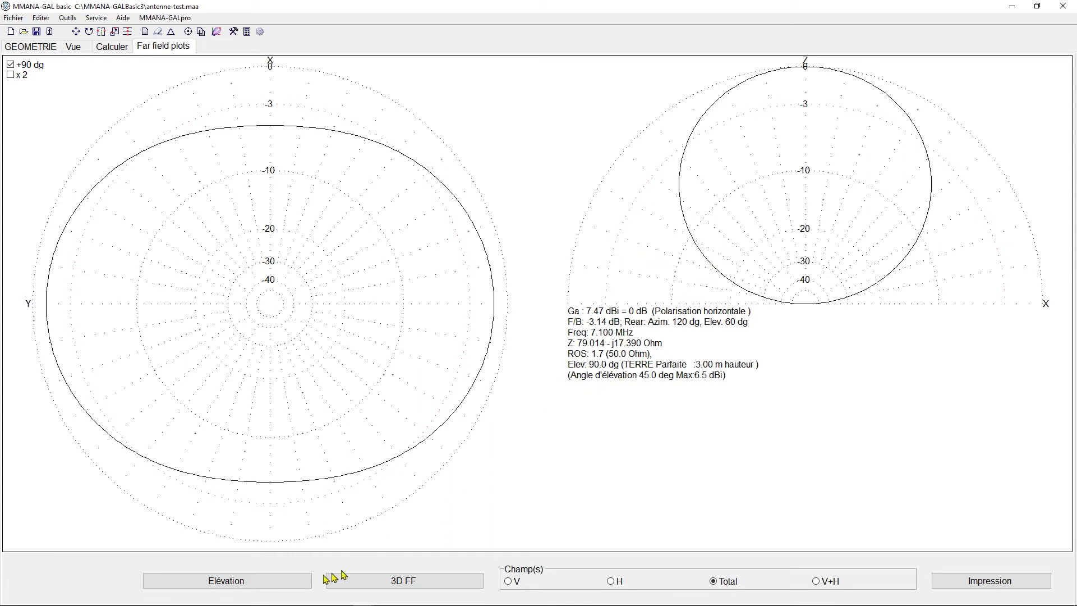
click(253, 581)
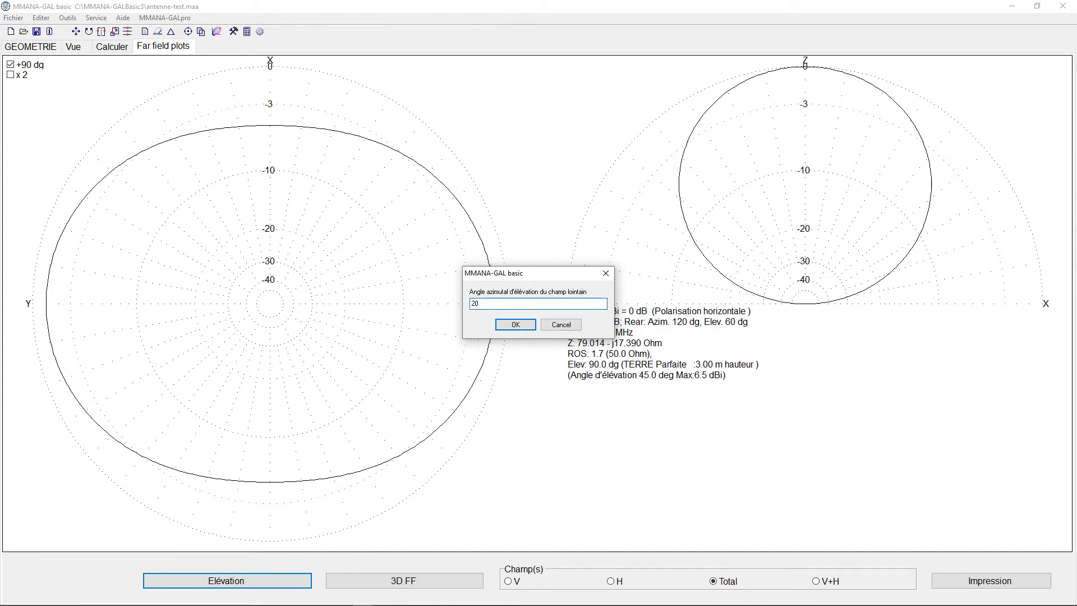
key(Return)
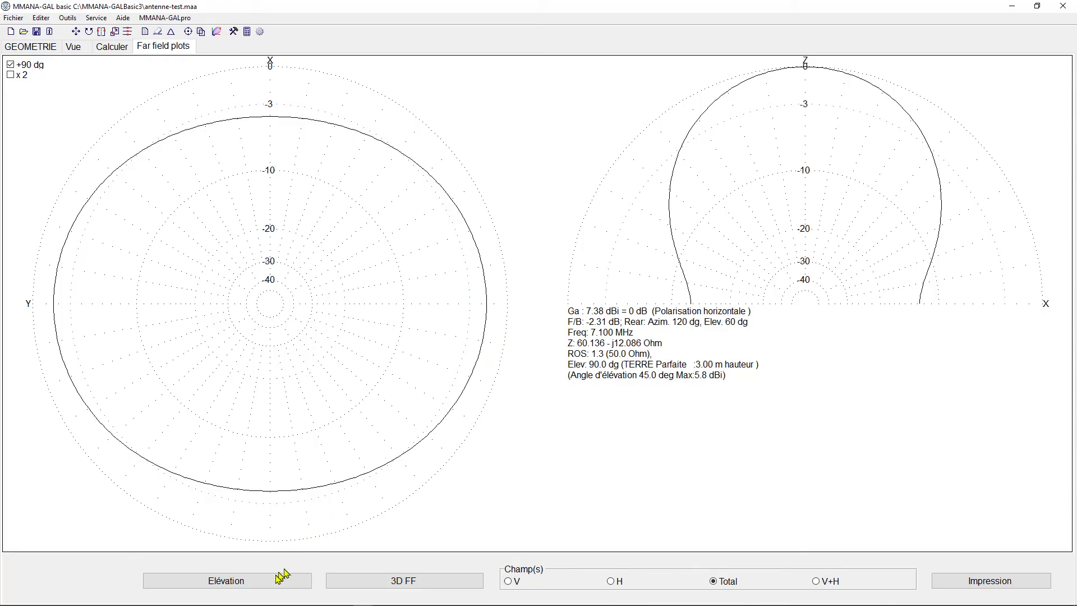
click(268, 581)
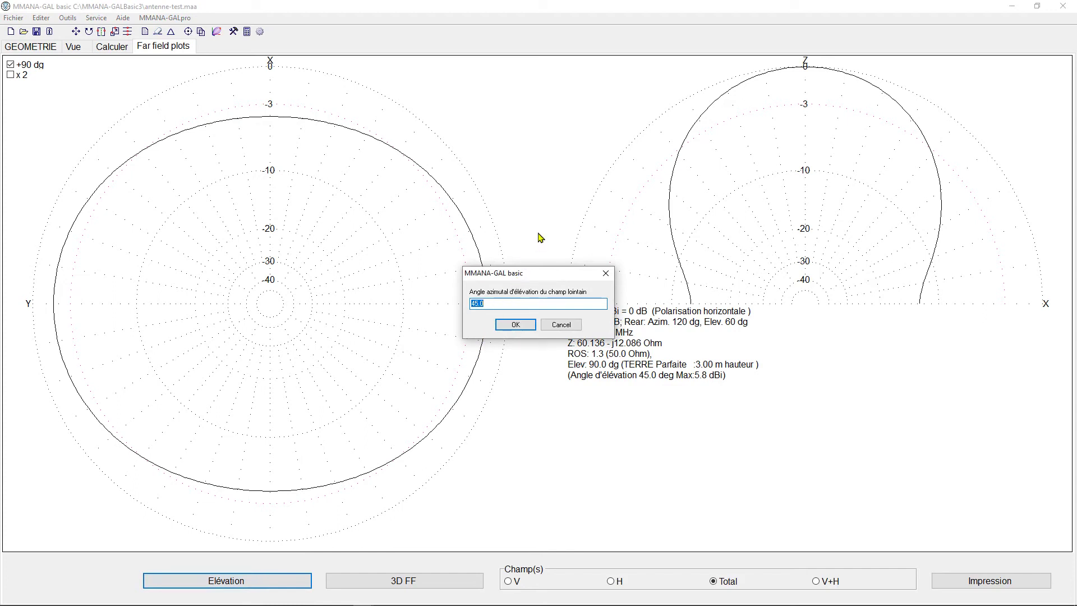
text(20)
key(Return)
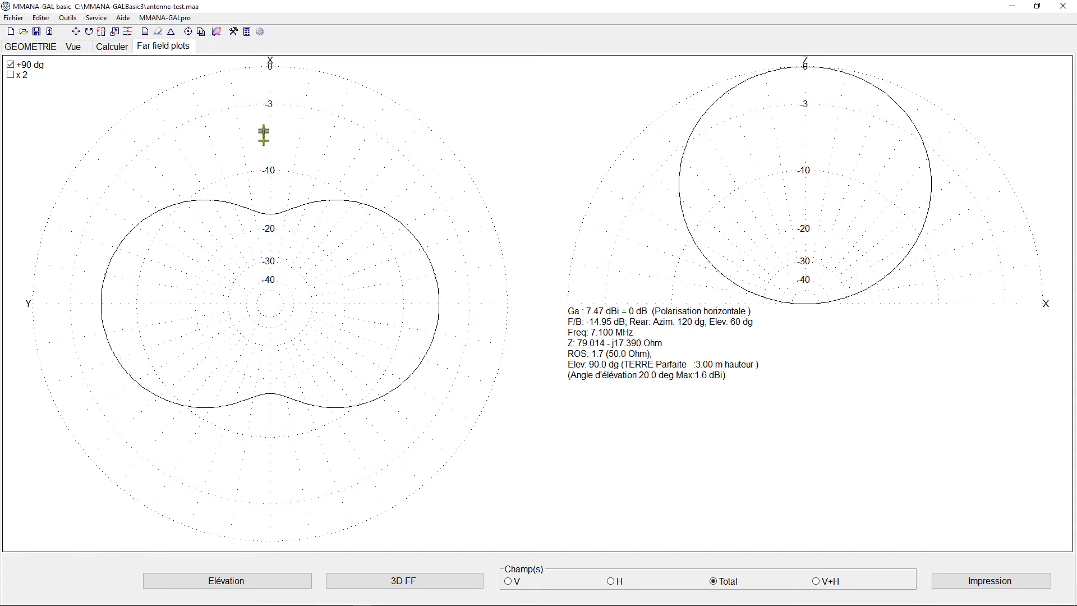
Step: Show the horizontal dipole in the 3D view, hide its current distribution and inspect the wires' orientation
click(74, 46)
drag(577, 303, 575, 304)
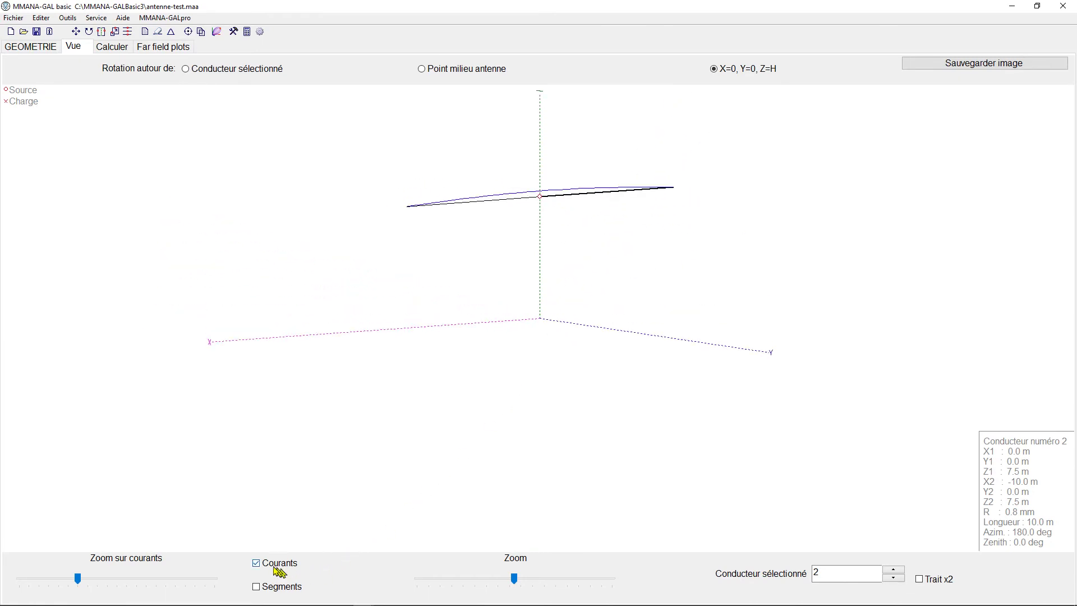
click(256, 566)
drag(490, 435, 535, 348)
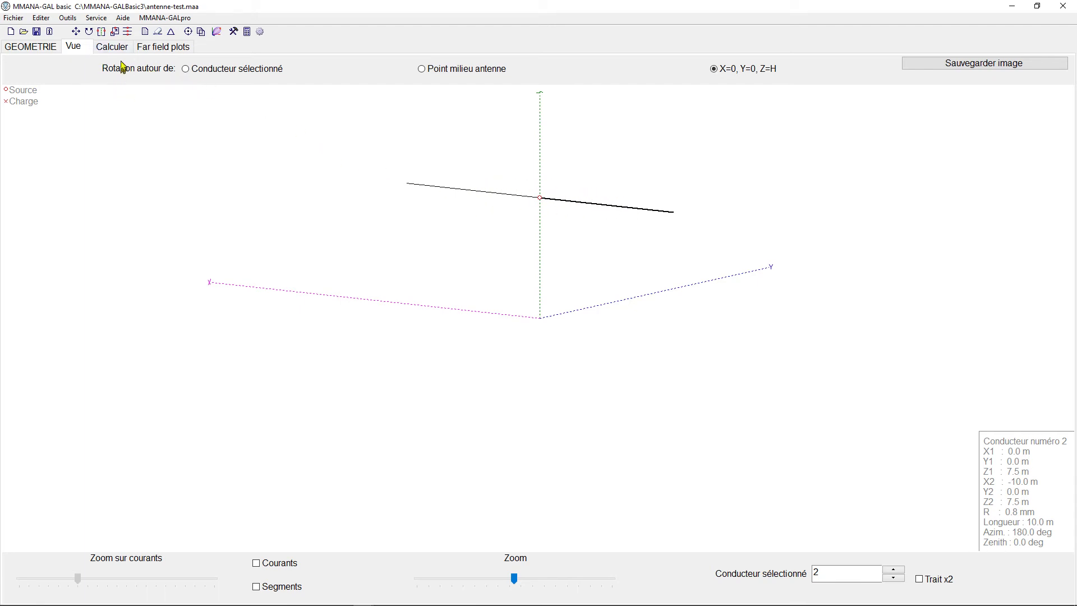
Step: Return to the far-field plots and read the gain of the inverted V and the horizontal dipole at azimuth 0 degrees
click(147, 48)
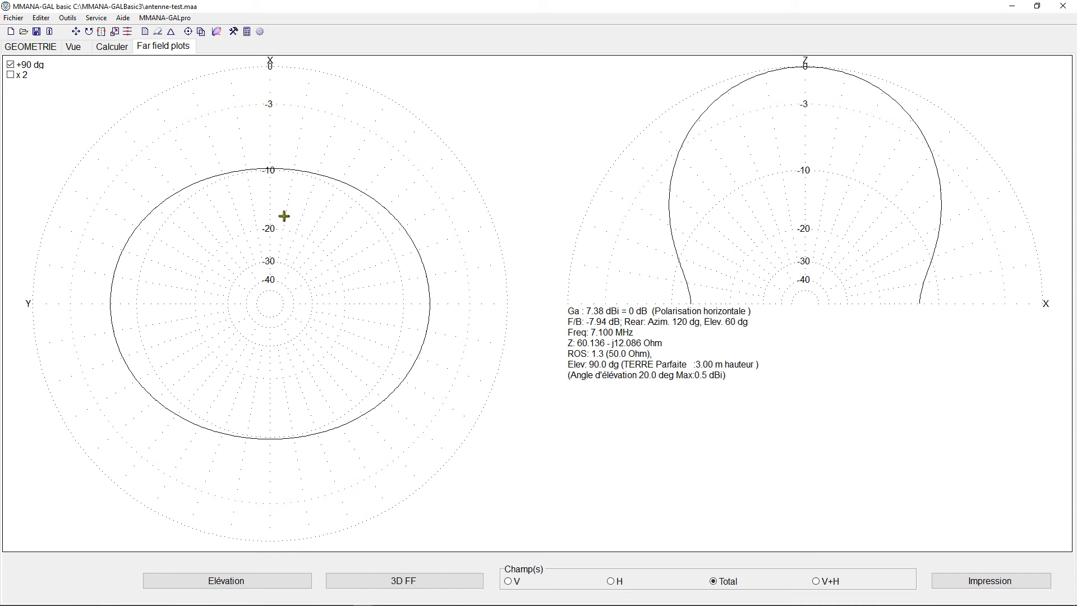
click(281, 214)
mouse_move(282, 214)
mouse_down()
mouse_move(269, 209)
mouse_move(302, 251)
mouse_move(278, 219)
mouse_move(270, 226)
mouse_move(286, 226)
mouse_move(303, 262)
mouse_move(296, 231)
mouse_move(250, 224)
mouse_move(224, 284)
mouse_move(323, 324)
mouse_move(310, 255)
mouse_move(270, 231)
mouse_up()
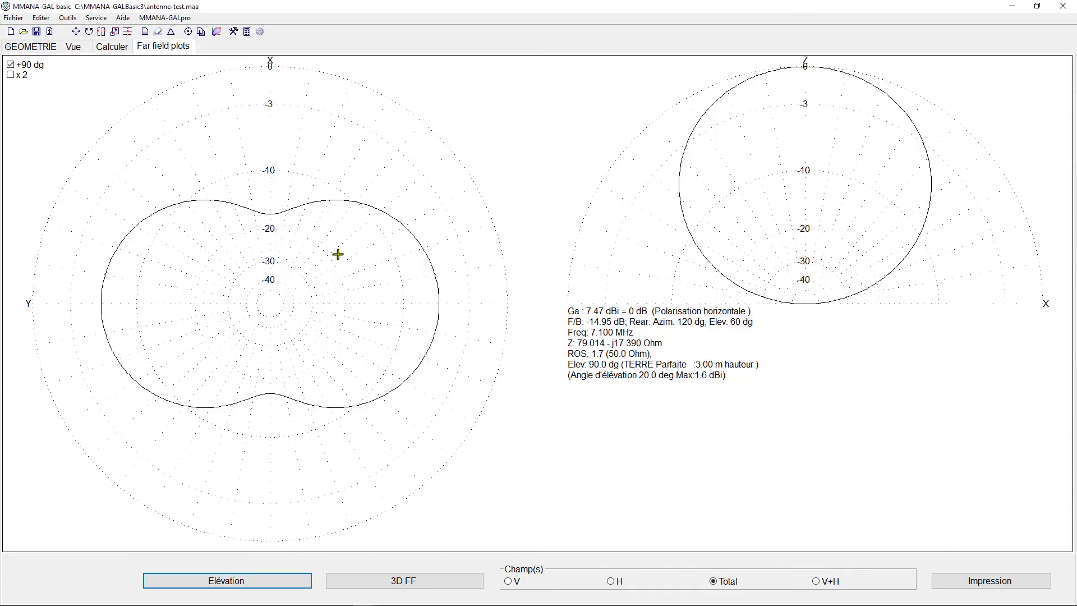
click(296, 245)
drag(296, 244, 270, 239)
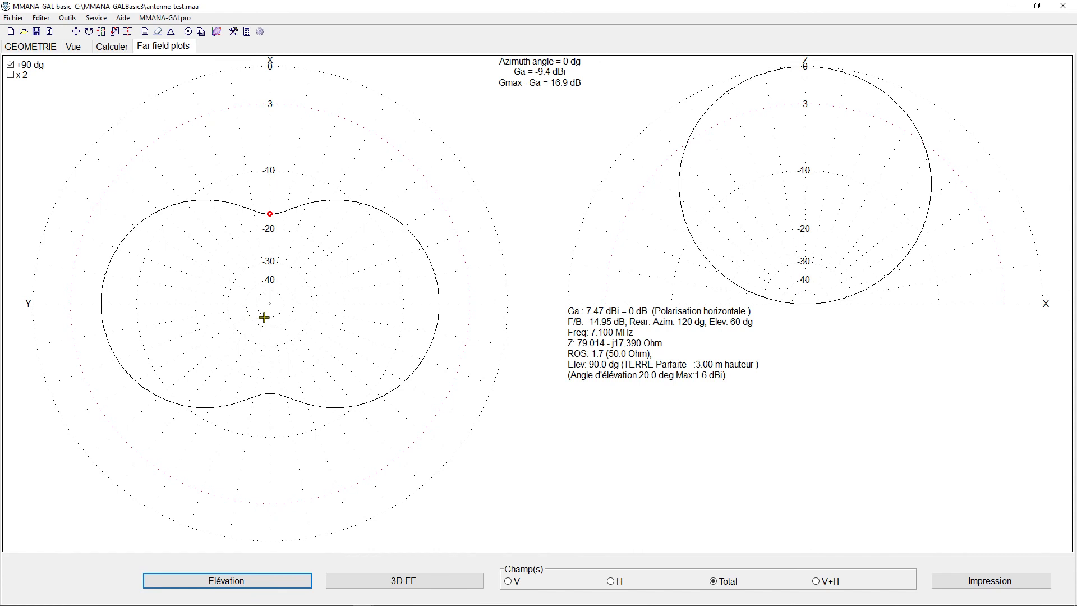
Step: Inspect the inverted V with its currents in the 3D view and in the wire editor's 3D projection, discarding any edits
click(75, 48)
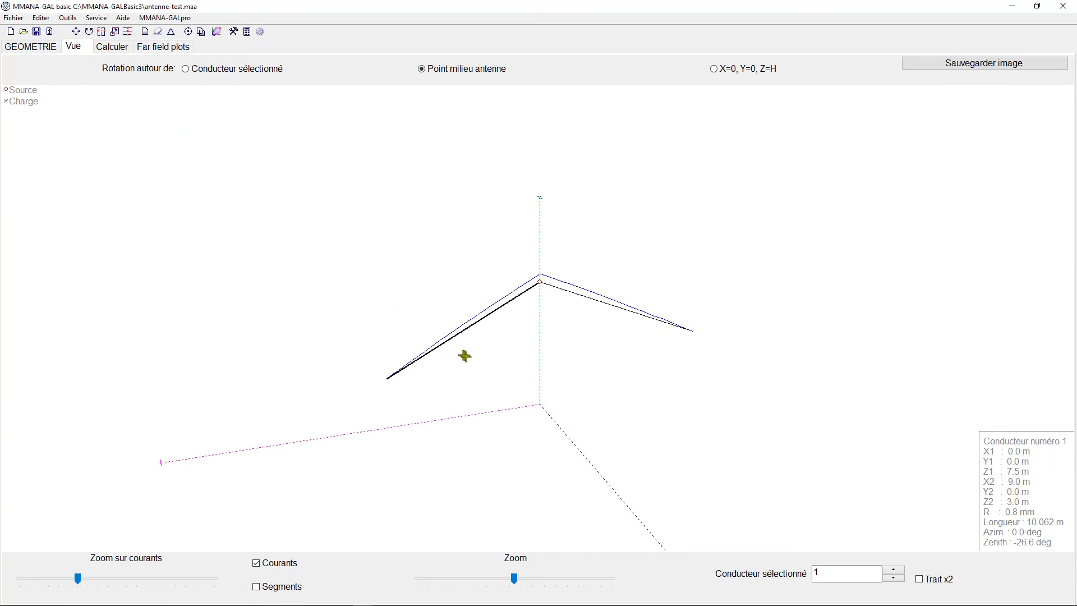
drag(573, 345, 521, 470)
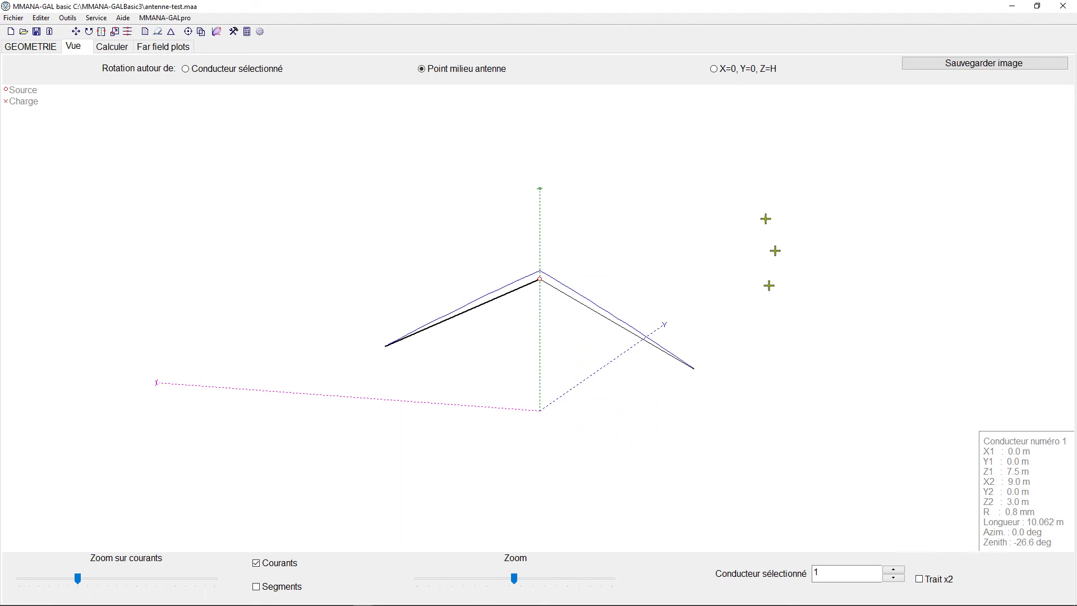
click(158, 31)
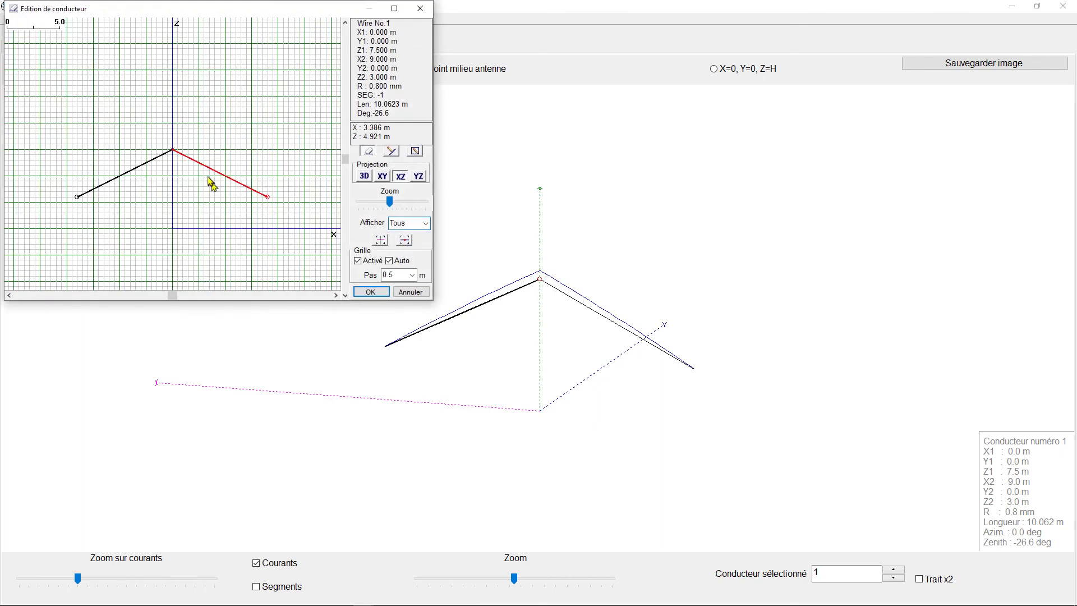
click(361, 177)
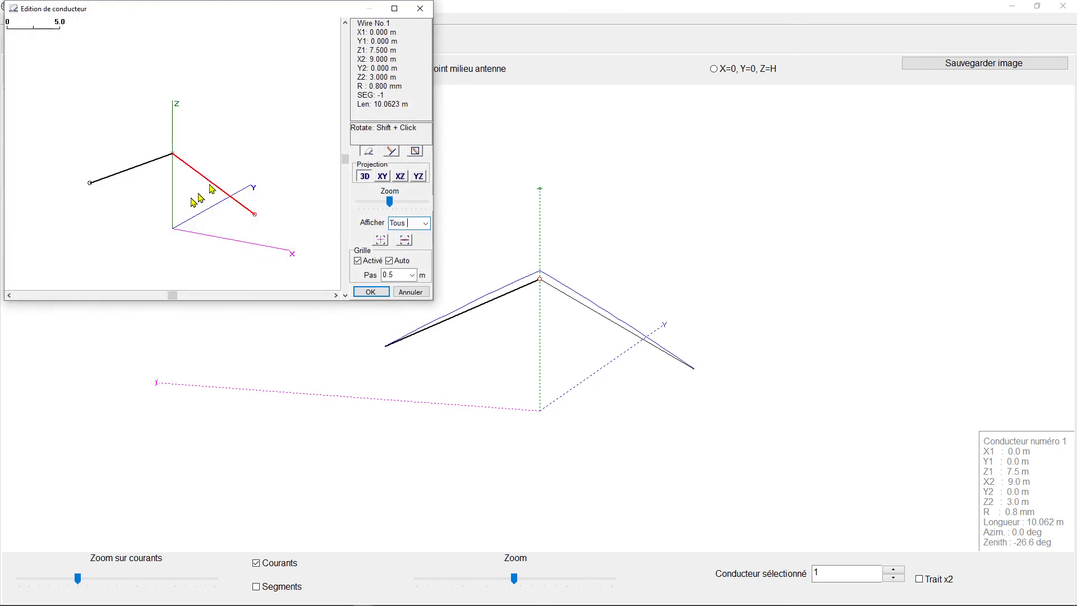
click(419, 293)
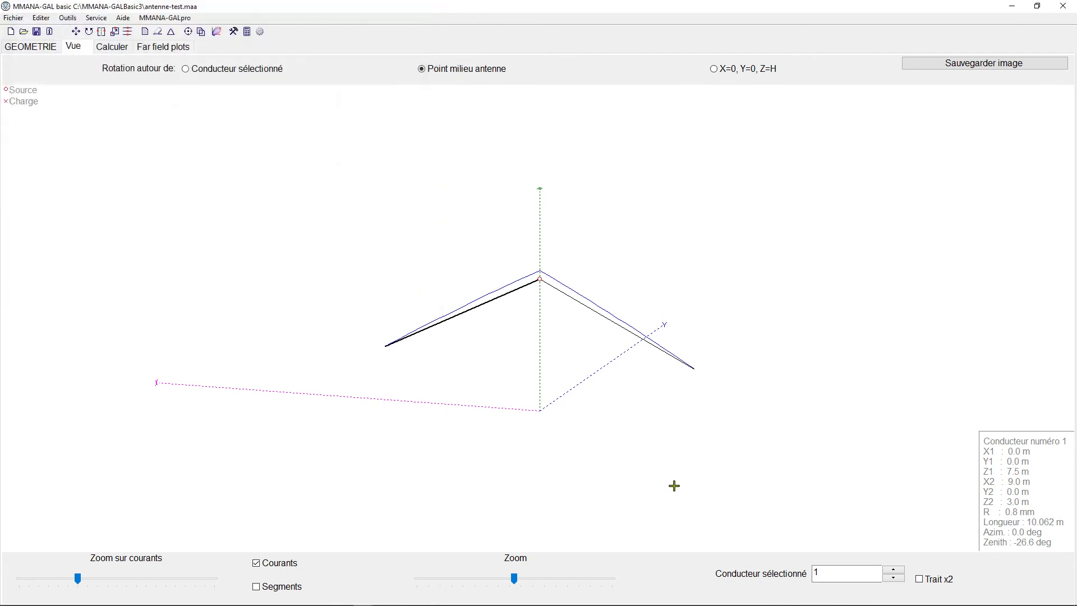